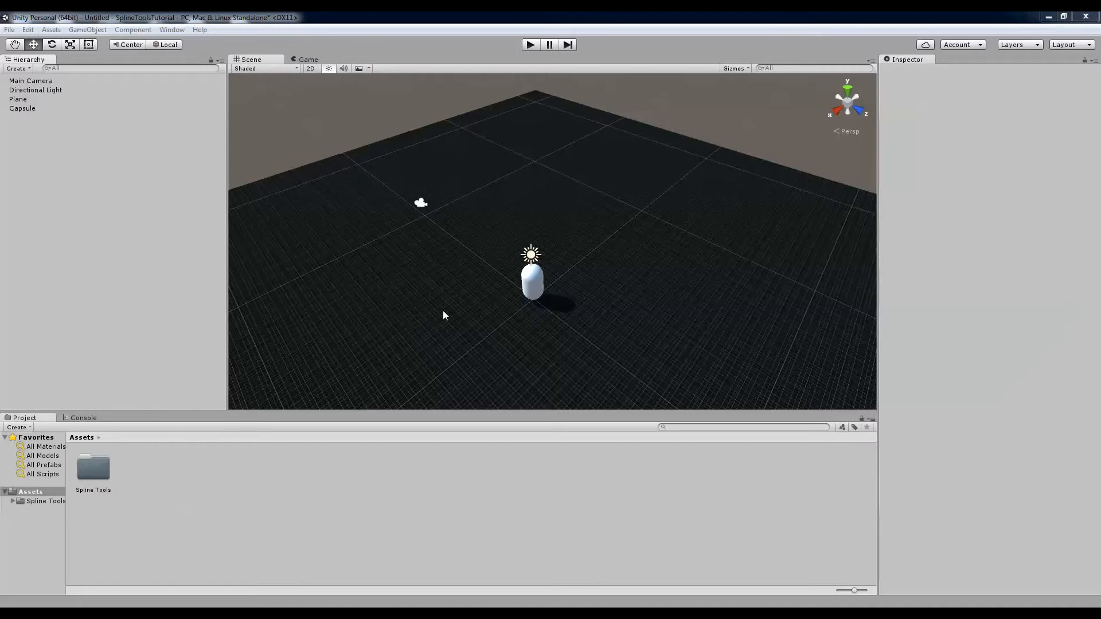
Create a Spline asset in the Assets folder and place it in the scene
{"action": "left_click", "coordinate": [537, 283]}
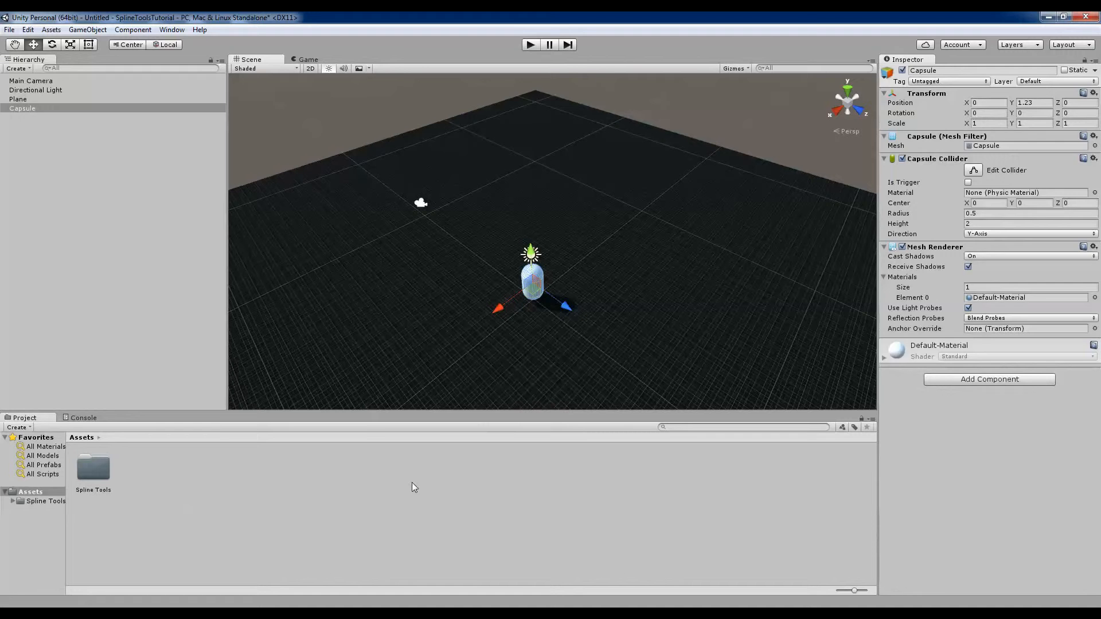
{"action": "left_click", "coordinate": [402, 498]}
{"action": "right_click", "coordinate": [319, 490]}
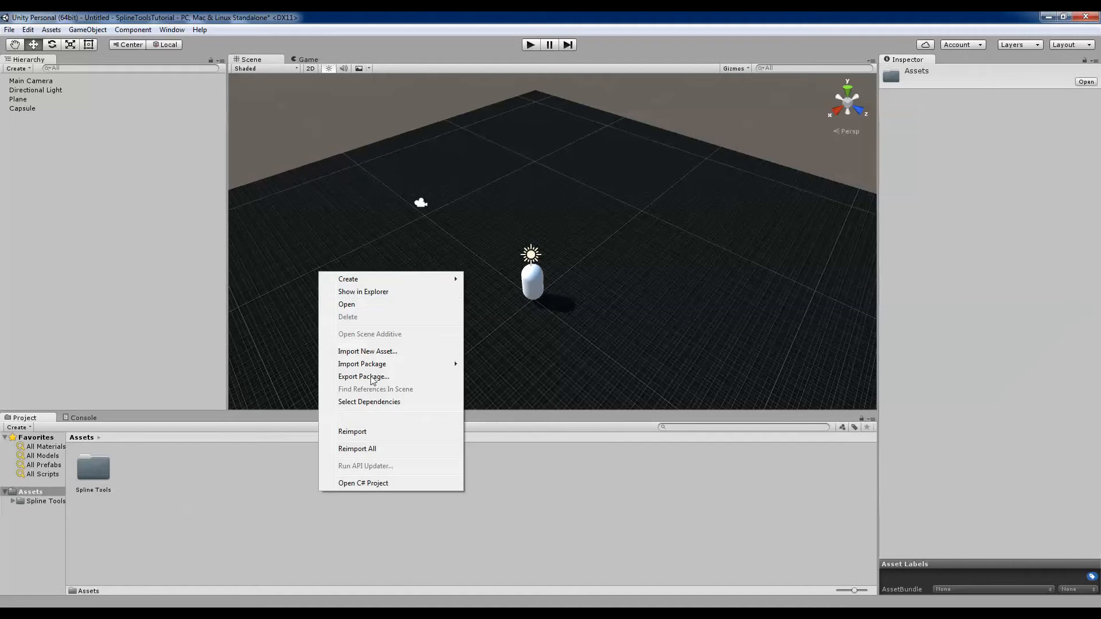
{"action": "mouse_move", "coordinate": [374, 281]}
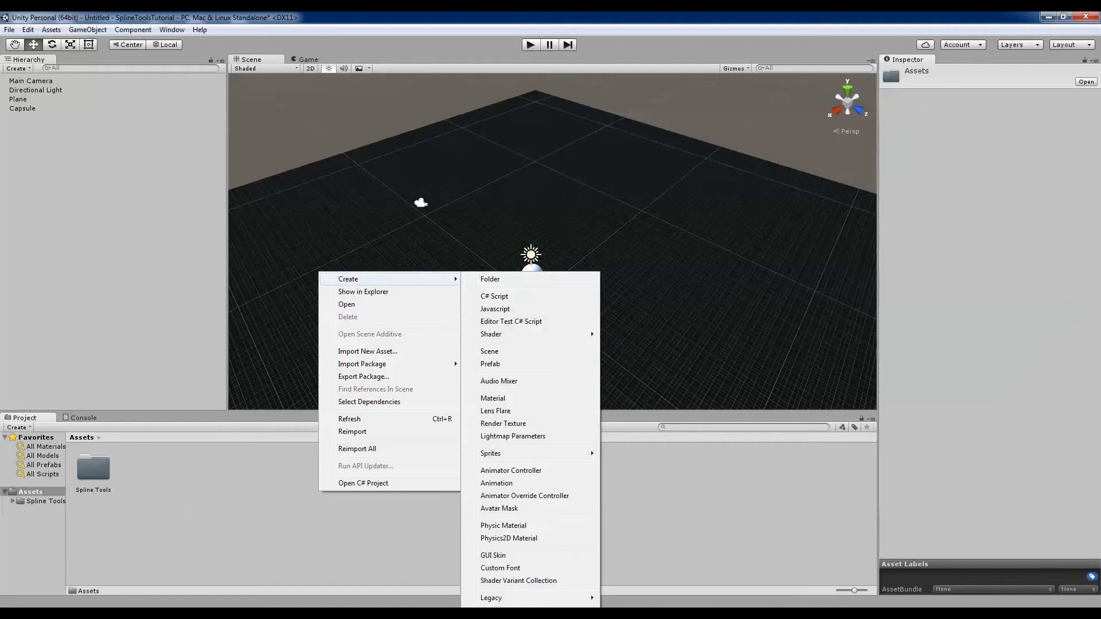
{"action": "left_click", "coordinate": [502, 539]}
{"action": "left_click_drag", "start_coordinate": [129, 476], "coordinate": [461, 299]}
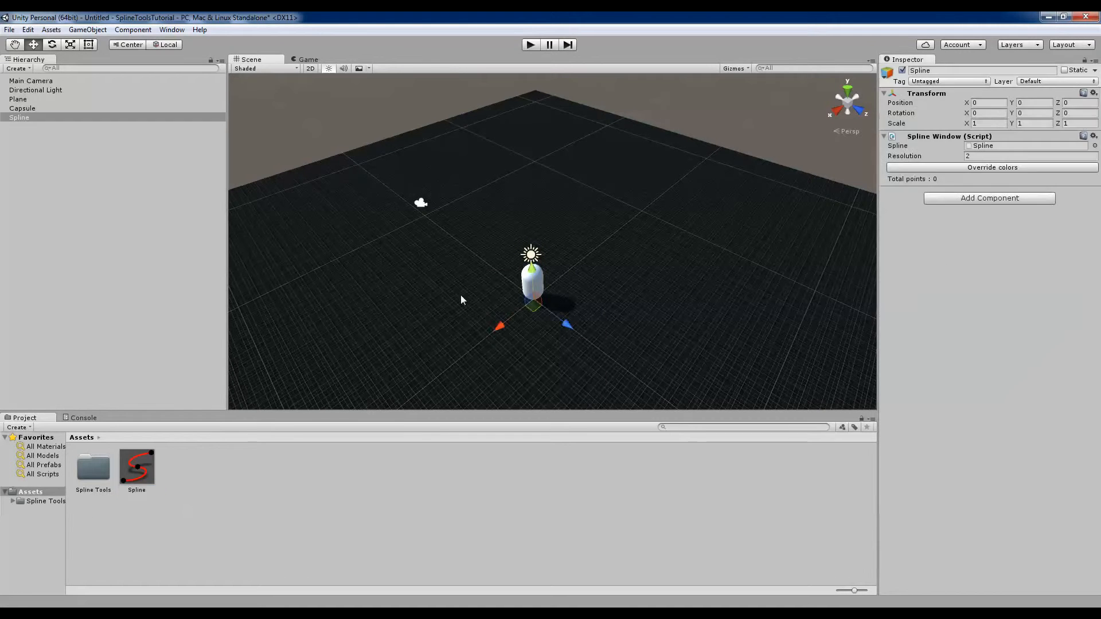
Open the SplineTool window and dock it between the Hierarchy and the Scene view
{"action": "left_click", "coordinate": [172, 29]}
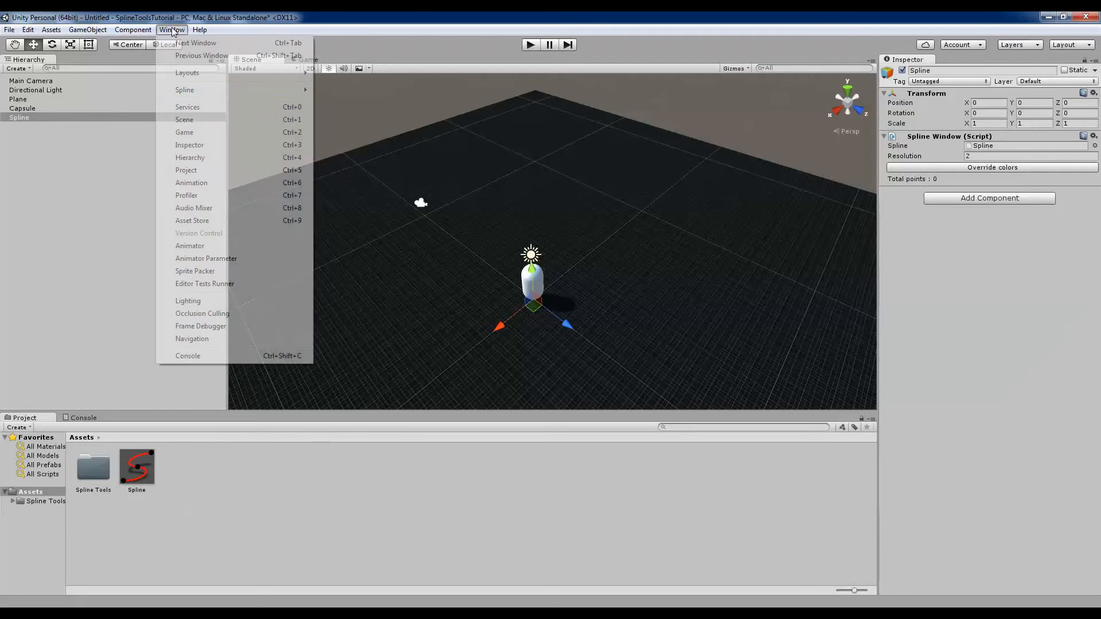
{"action": "mouse_move", "coordinate": [208, 91]}
{"action": "left_click", "coordinate": [348, 94]}
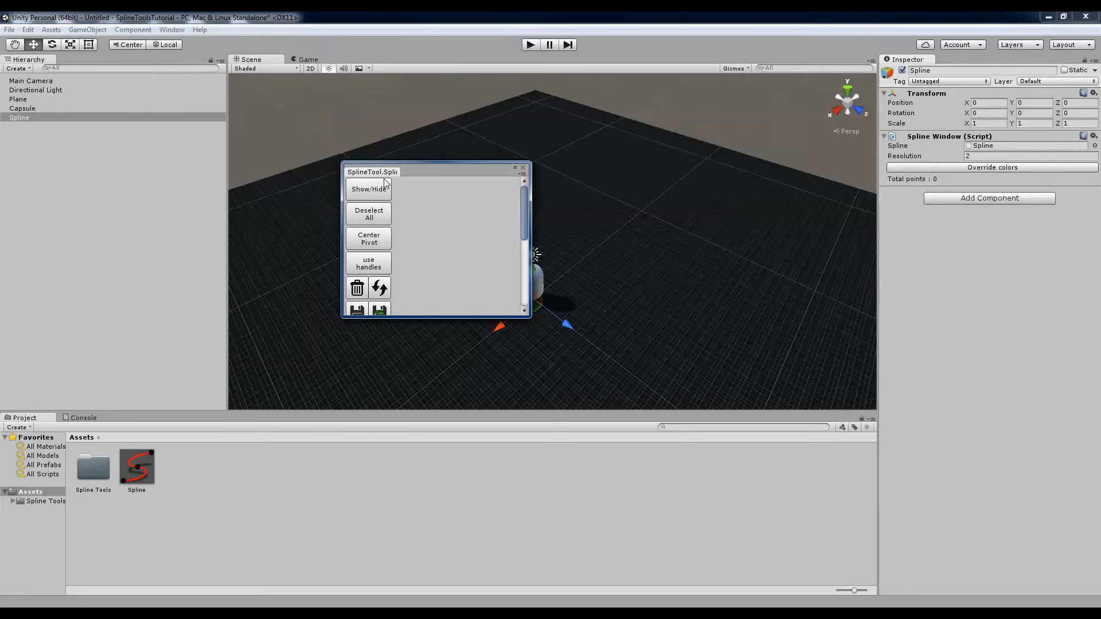
{"action": "left_click_drag", "start_coordinate": [370, 167], "coordinate": [337, 178]}
{"action": "left_click_drag", "start_coordinate": [443, 174], "coordinate": [292, 172]}
Select the Spline object and place five points on the plane to form an open path around the capsule
{"action": "left_click", "coordinate": [17, 119]}
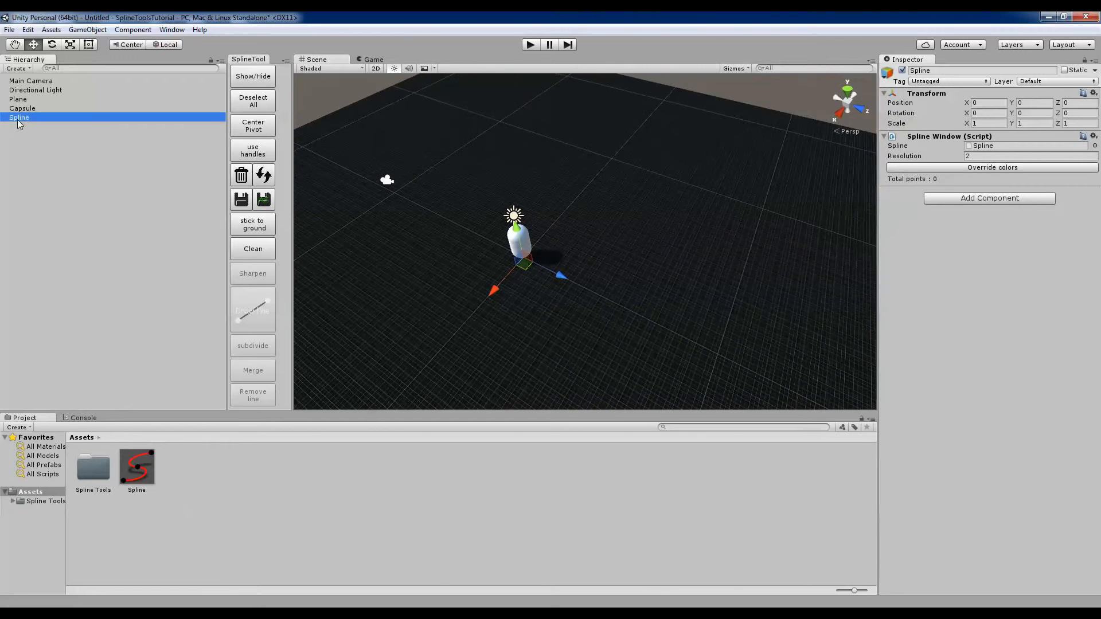
{"action": "right_click", "coordinate": [95, 183]}
{"action": "left_click_drag", "start_coordinate": [612, 235], "coordinate": [666, 319], "text": "alt"}
{"action": "left_click", "coordinate": [625, 318]}
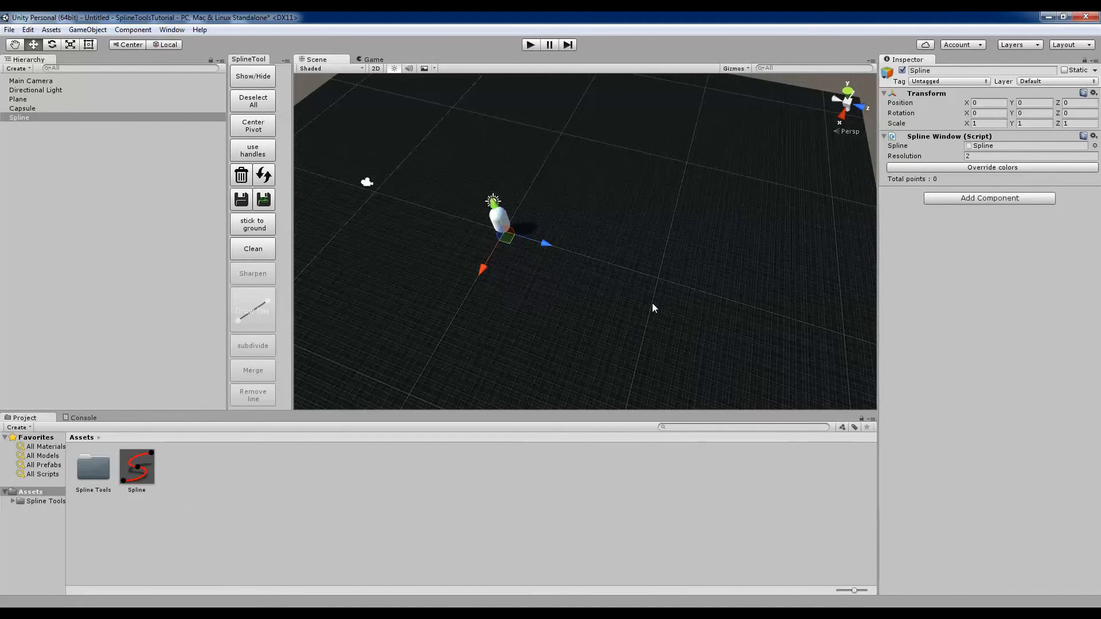
{"action": "left_click", "coordinate": [673, 166]}
{"action": "left_click", "coordinate": [511, 136]}
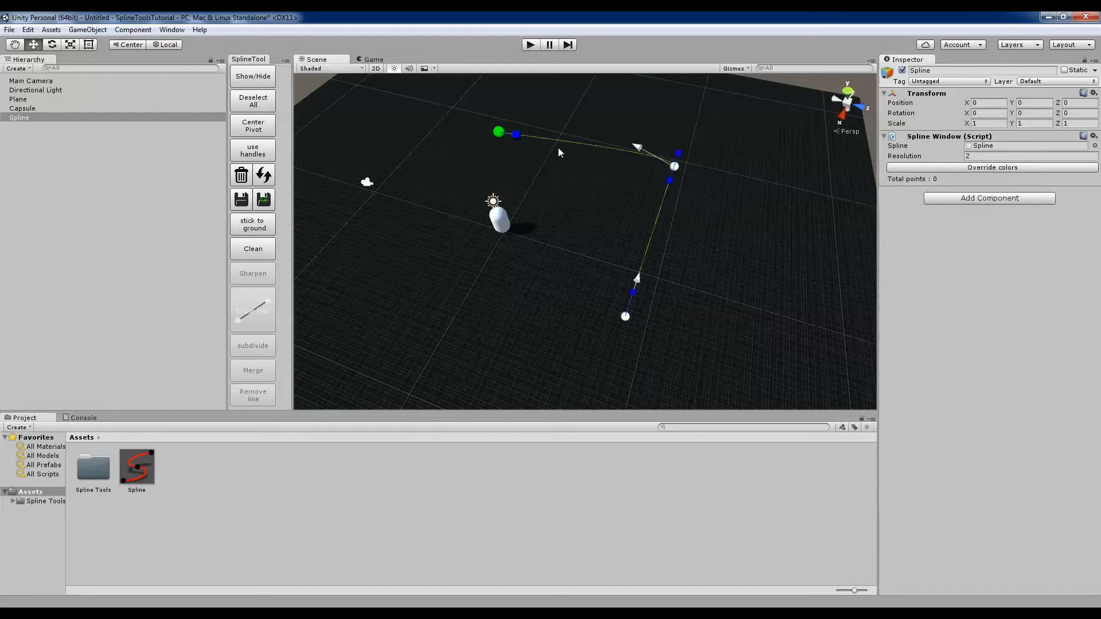
{"action": "left_click_drag", "start_coordinate": [558, 147], "coordinate": [489, 270], "text": "alt"}
{"action": "left_click", "coordinate": [480, 275]}
{"action": "left_click", "coordinate": [521, 344]}
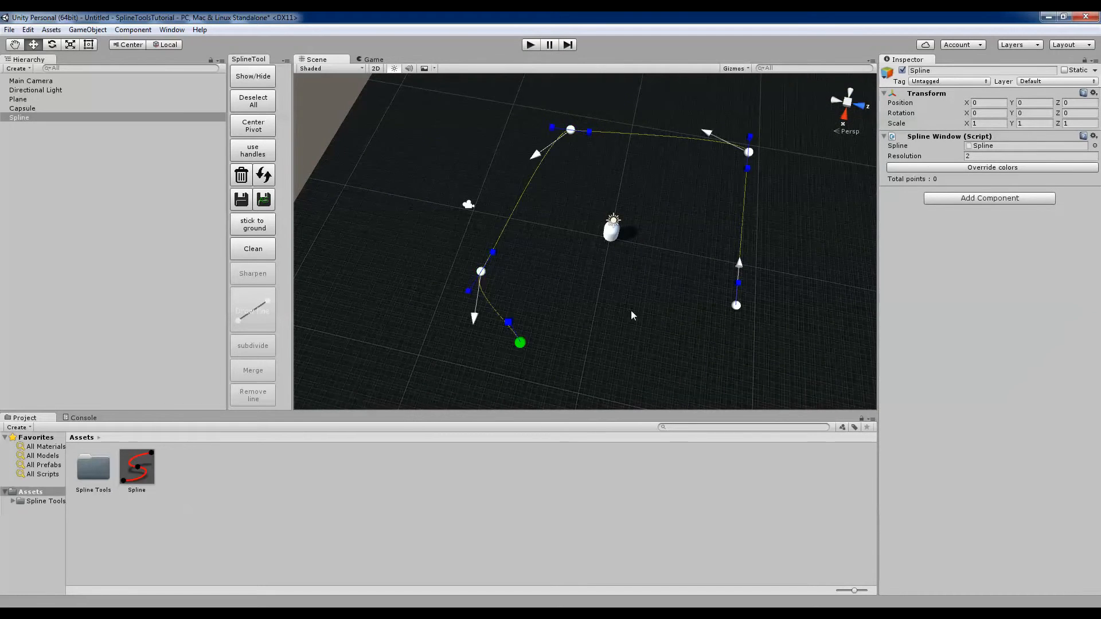
Connect the spline's last and first points with a line and subdivide that line
{"action": "left_click_drag", "start_coordinate": [631, 310], "coordinate": [656, 325], "text": "alt"}
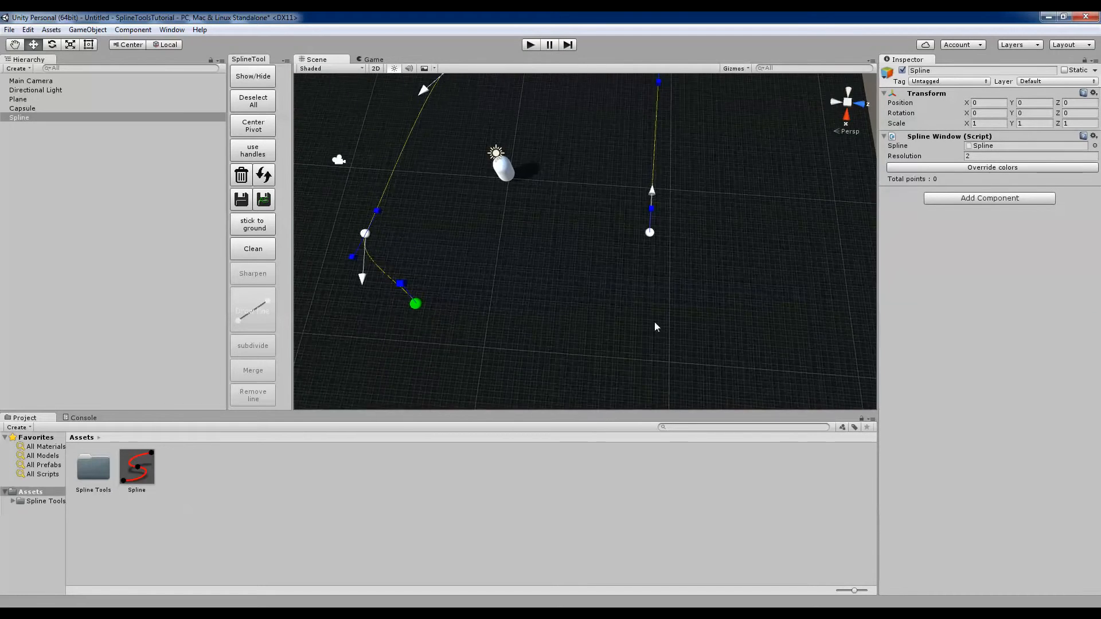
{"action": "left_click", "coordinate": [649, 232]}
{"action": "mouse_move", "coordinate": [612, 265]}
{"action": "left_mouse_down", "text": "alt"}
{"action": "mouse_move", "coordinate": [568, 294]}
{"action": "mouse_move", "coordinate": [573, 344]}
{"action": "left_mouse_up", "text": "alt"}
{"action": "left_click", "coordinate": [262, 316]}
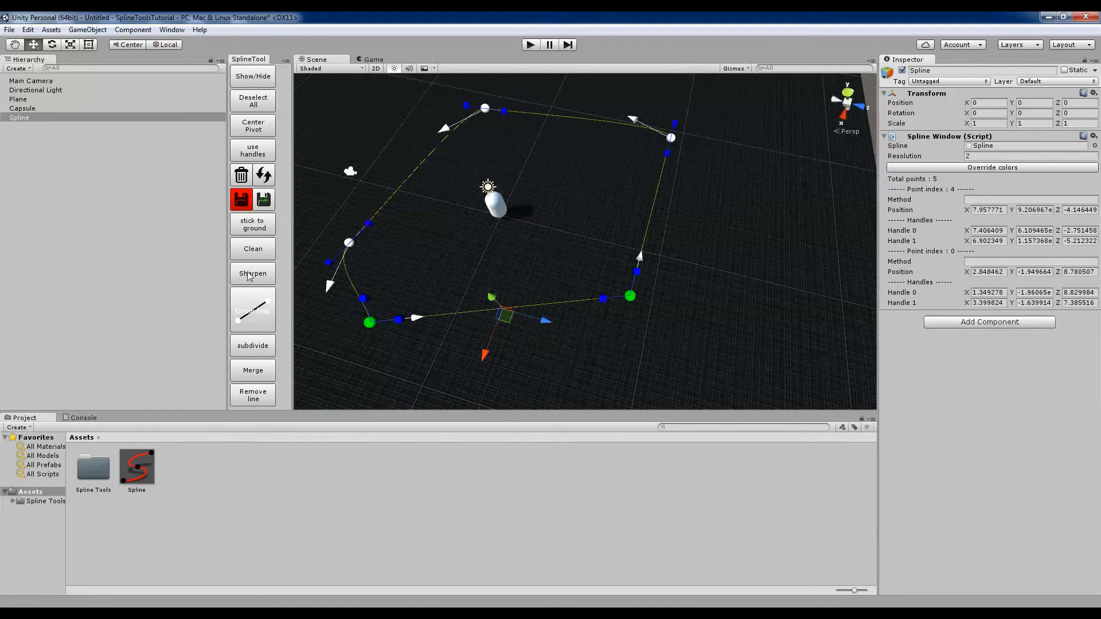
{"action": "left_click", "coordinate": [256, 352]}
Remove the line between the spline's last point and the subdivision midpoint, and delete that midpoint
{"action": "left_click", "coordinate": [264, 395]}
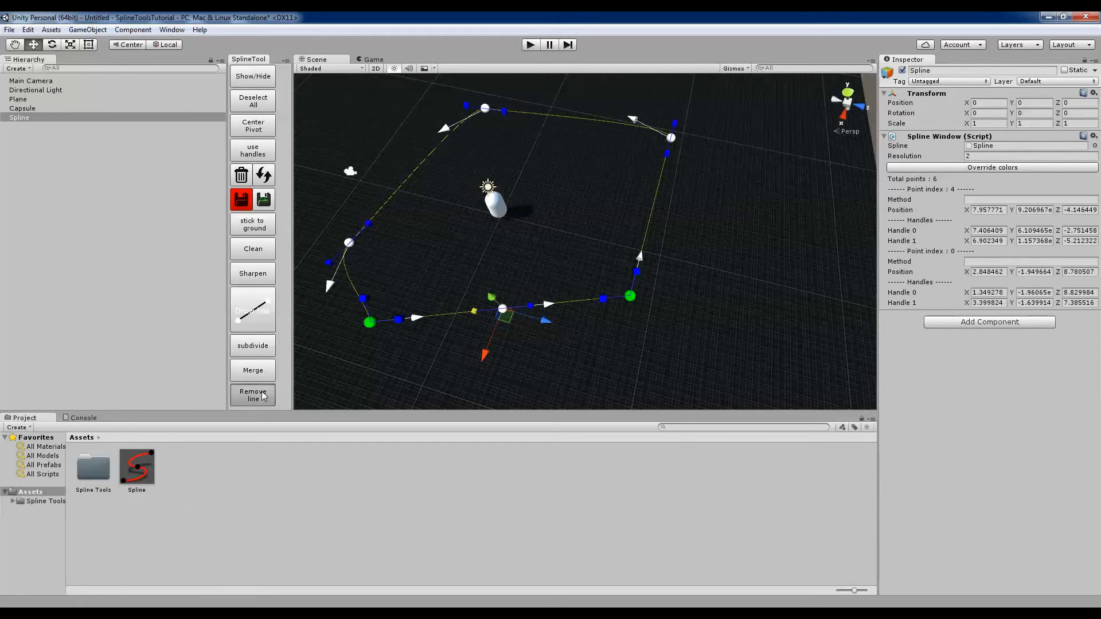
{"action": "left_click", "coordinate": [370, 322]}
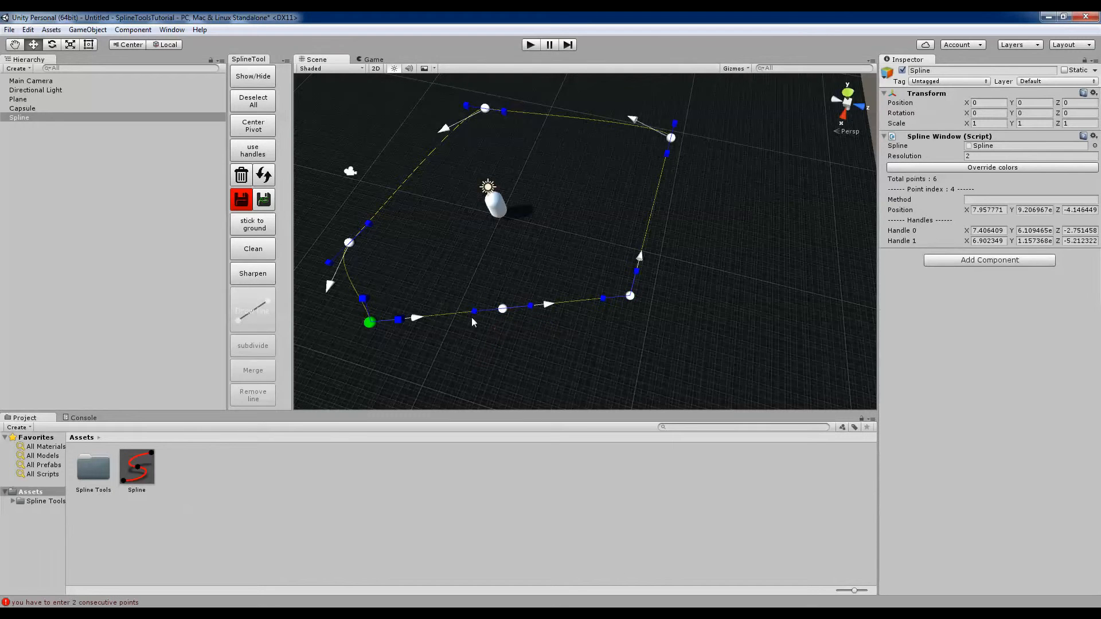
{"action": "left_click", "coordinate": [501, 310]}
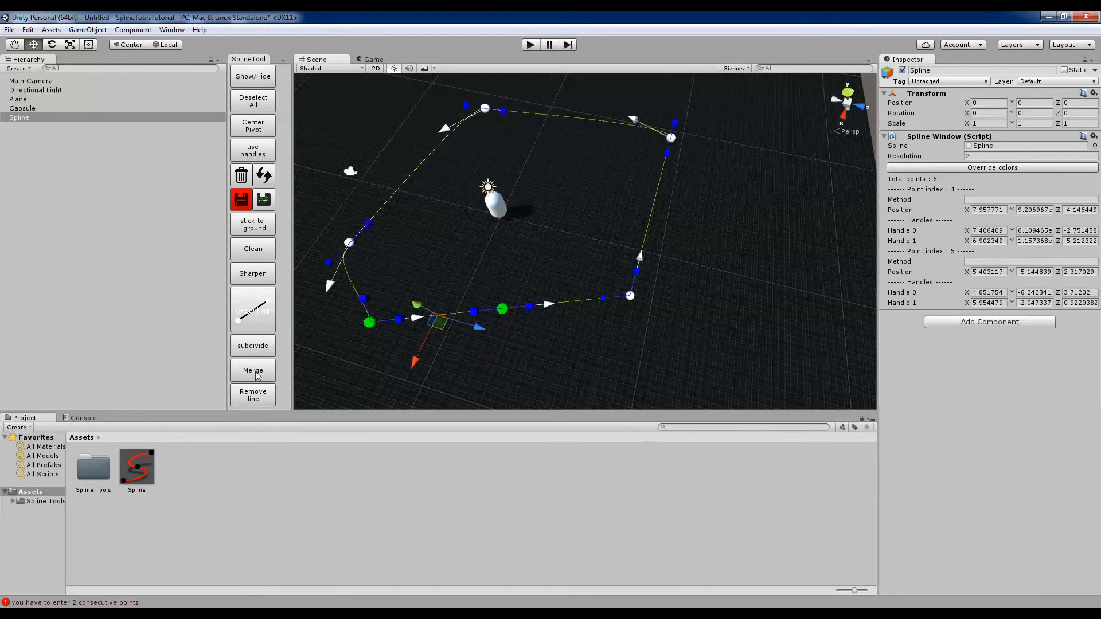
{"action": "left_click", "coordinate": [259, 400]}
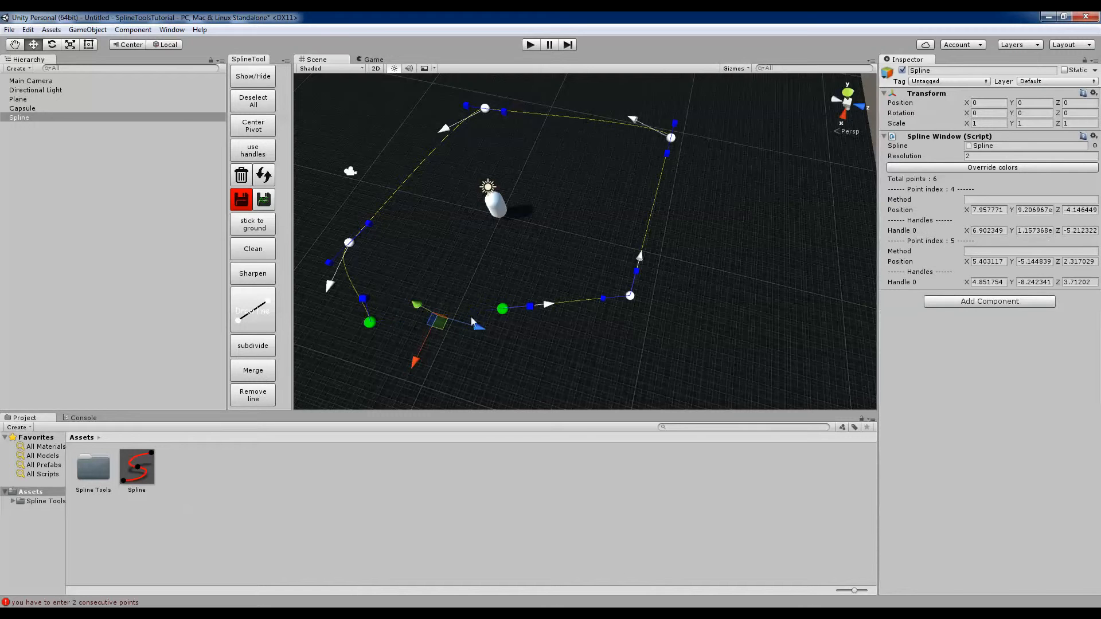
{"action": "left_click", "coordinate": [503, 311]}
{"action": "right_click_drag", "start_coordinate": [553, 312], "coordinate": [619, 296]}
{"action": "key", "text": "Delete"}
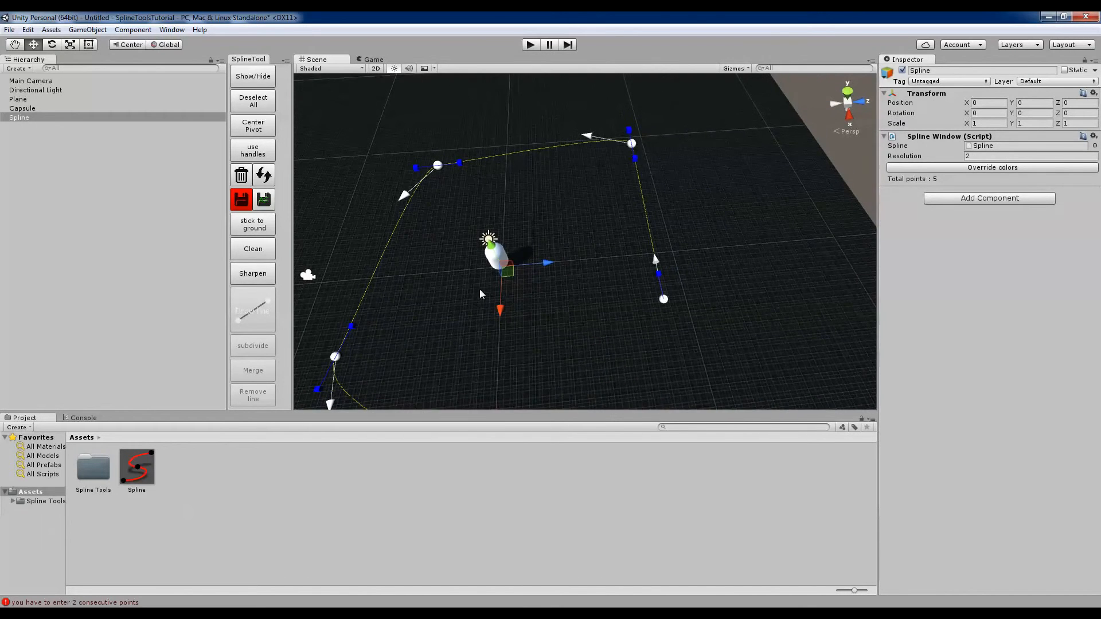
Add a Move Object Physically component to the Capsule, assign Spline to its Follow Spline script and enable Move On Awake
{"action": "right_click_drag", "start_coordinate": [475, 271], "coordinate": [512, 281]}
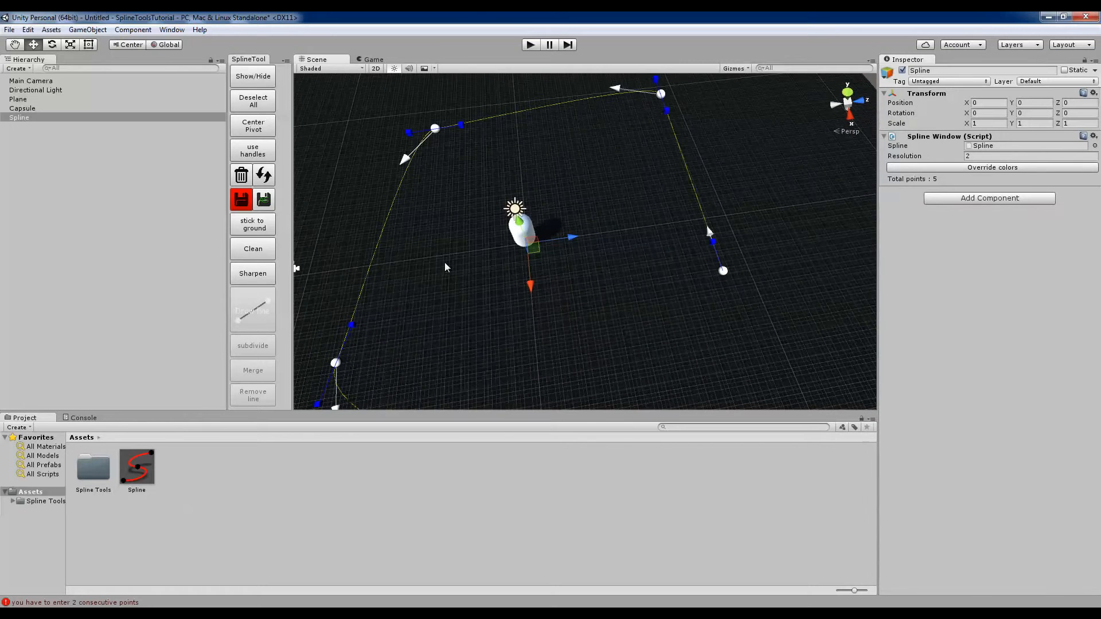
{"action": "left_click", "coordinate": [512, 239]}
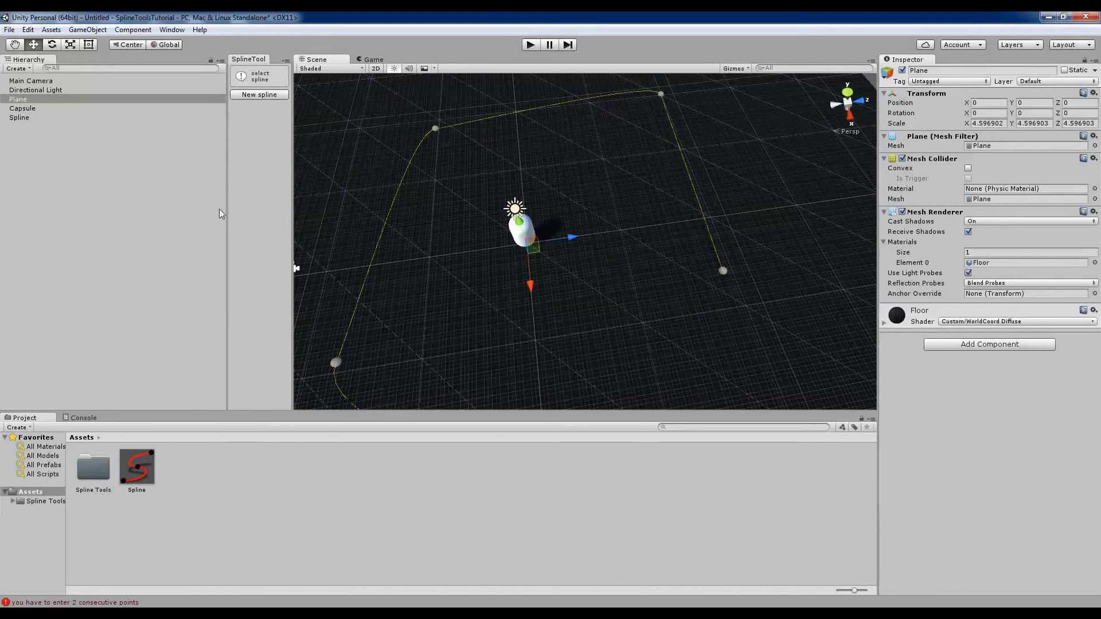
{"action": "left_click", "coordinate": [23, 108]}
{"action": "left_click", "coordinate": [940, 380]}
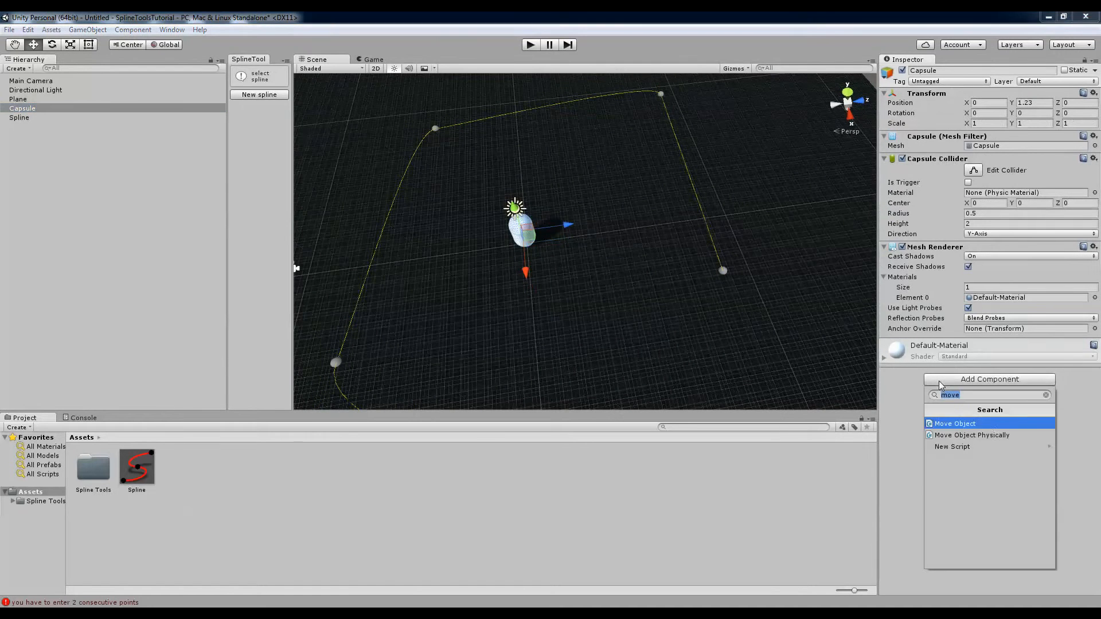
{"action": "left_click", "coordinate": [998, 435]}
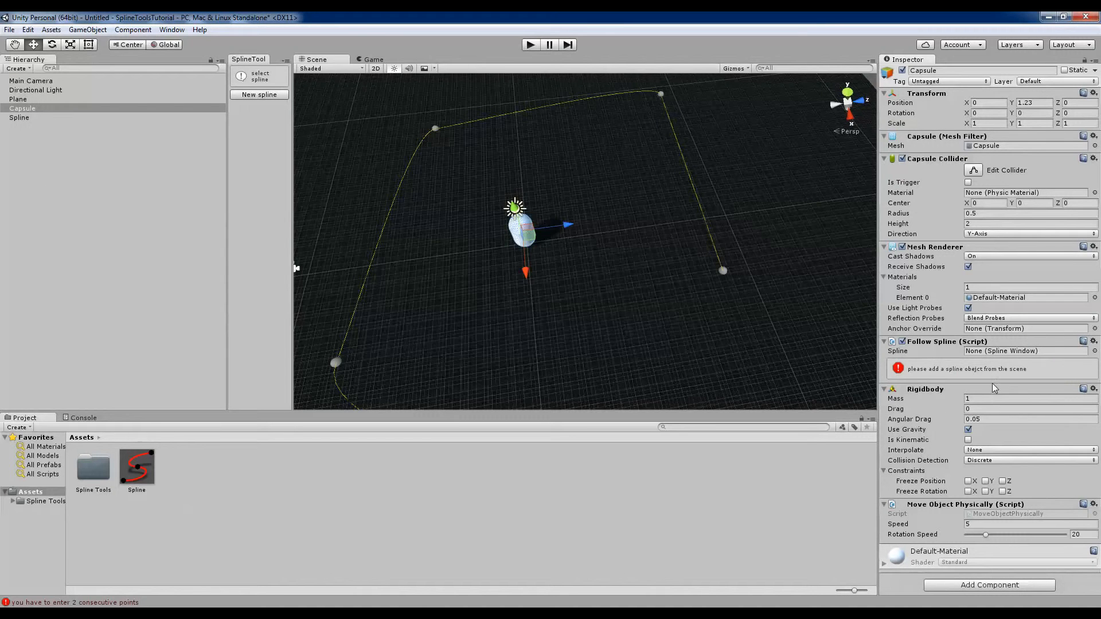
{"action": "left_click_drag", "start_coordinate": [28, 119], "coordinate": [987, 356]}
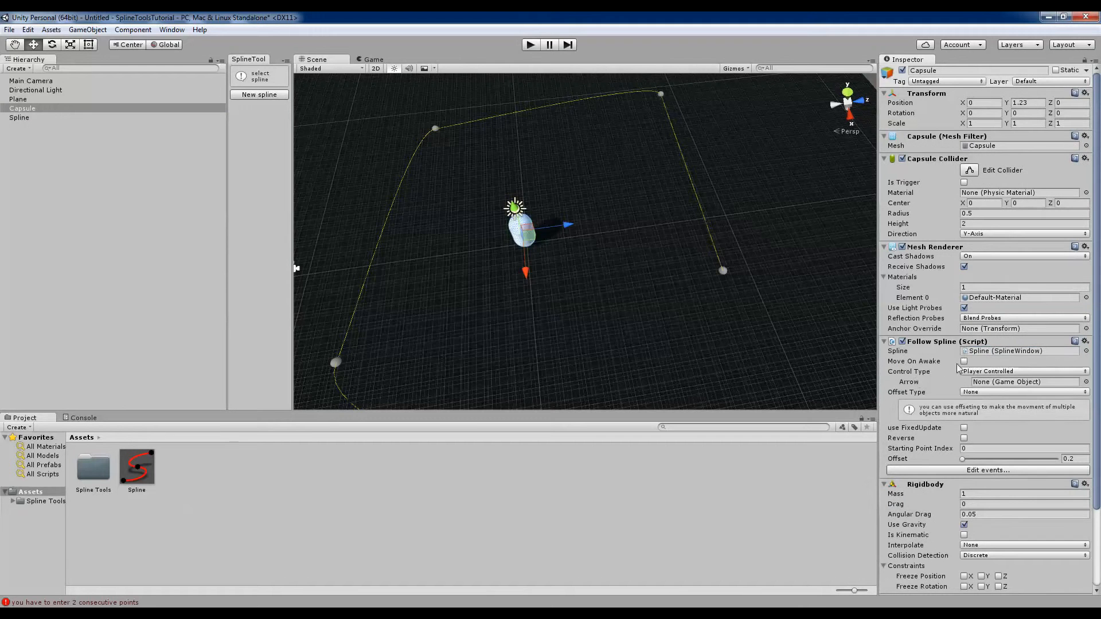
Play the scene, watch the Capsule travel along the spline in the Scene view, and stop playback
{"action": "left_click", "coordinate": [531, 46]}
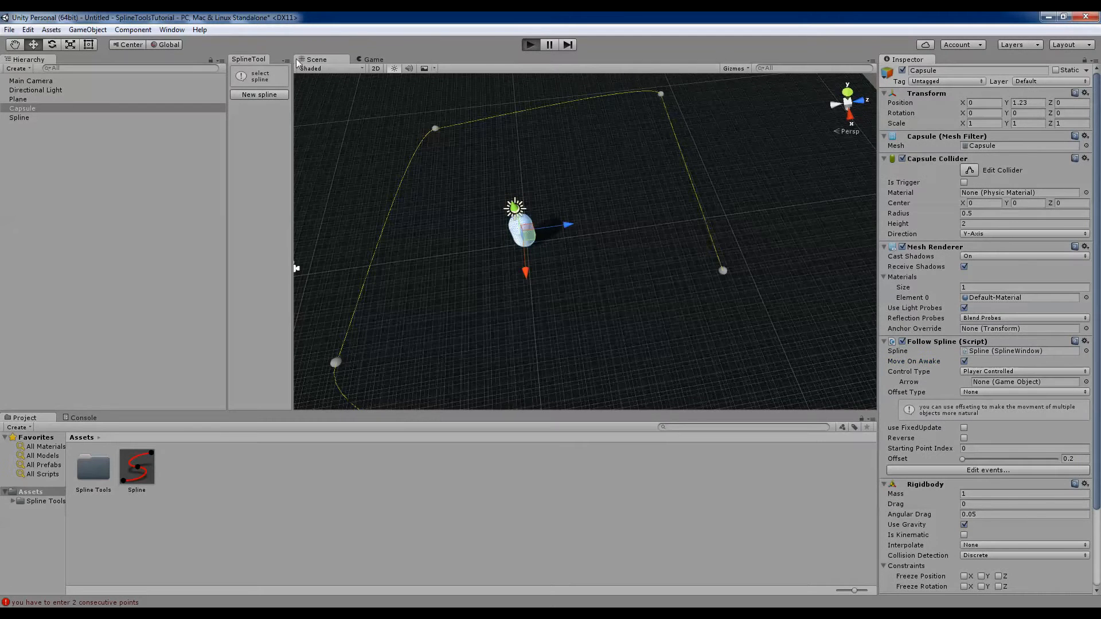
{"action": "left_click", "coordinate": [314, 59]}
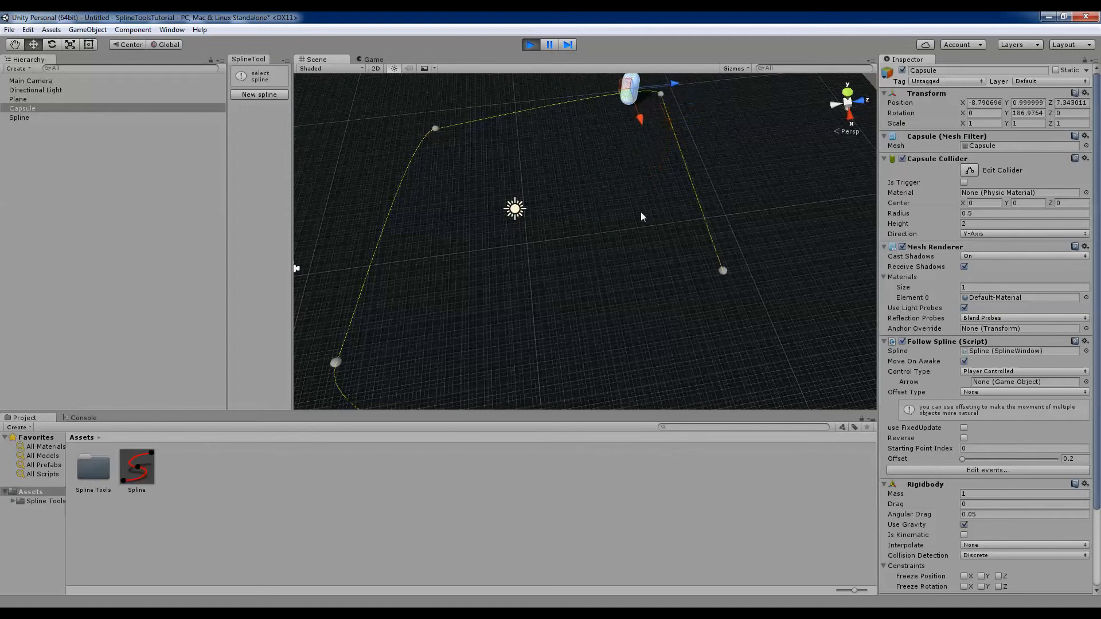
{"action": "left_click_drag", "start_coordinate": [641, 214], "coordinate": [603, 212], "text": "alt"}
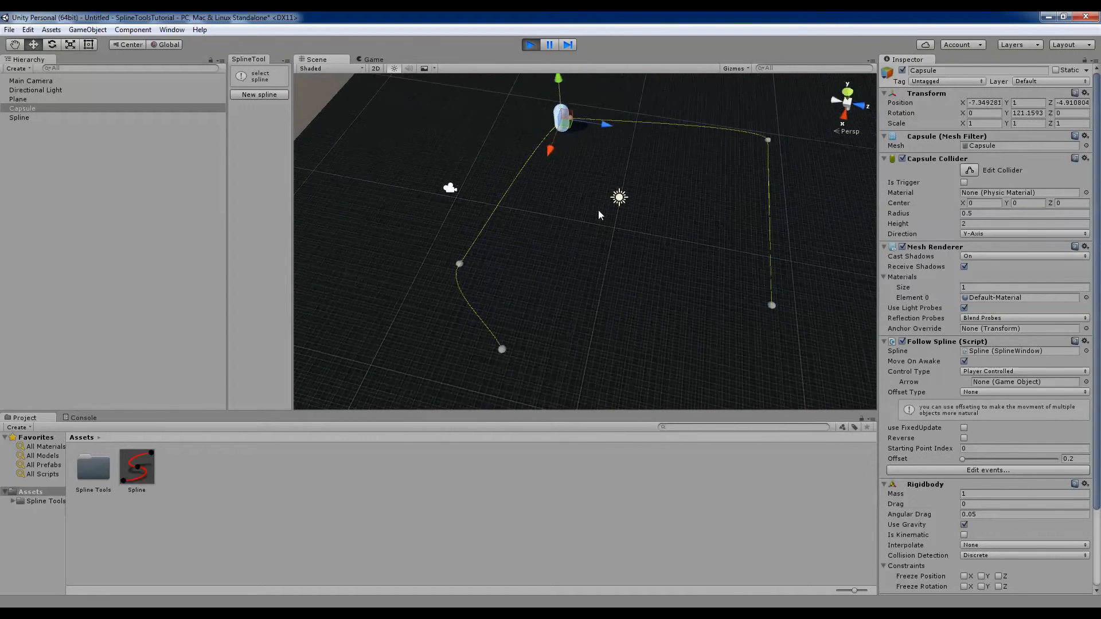
{"action": "left_click", "coordinate": [531, 45]}
Select the Spline and add a branch from its second point to a new point near the plane's far corner
{"action": "left_click_drag", "start_coordinate": [695, 267], "coordinate": [762, 200], "text": "alt"}
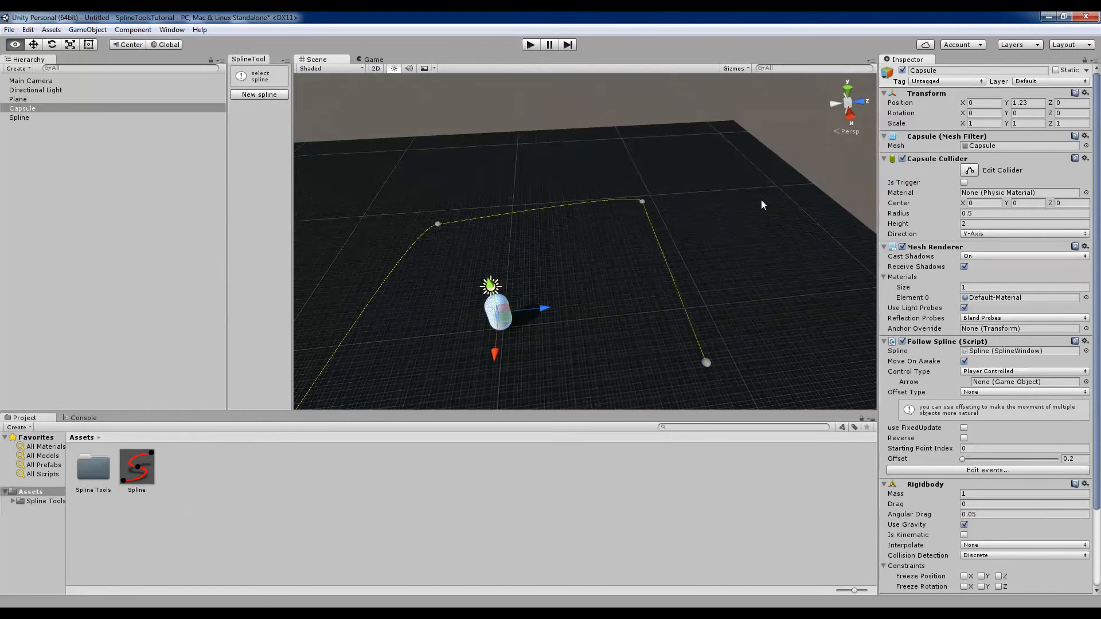
{"action": "left_click", "coordinate": [642, 204]}
{"action": "left_click_drag", "start_coordinate": [643, 204], "coordinate": [670, 216], "text": "alt"}
{"action": "right_click_drag", "start_coordinate": [670, 216], "coordinate": [544, 345]}
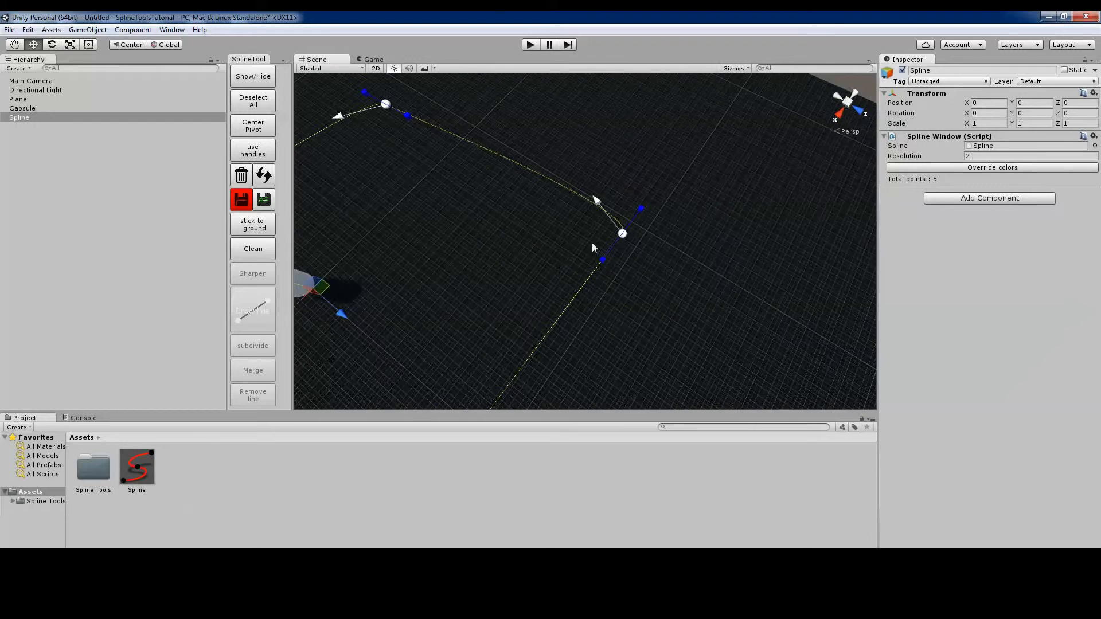
{"action": "left_click", "coordinate": [619, 238]}
{"action": "right_click_drag", "start_coordinate": [618, 246], "coordinate": [699, 303]}
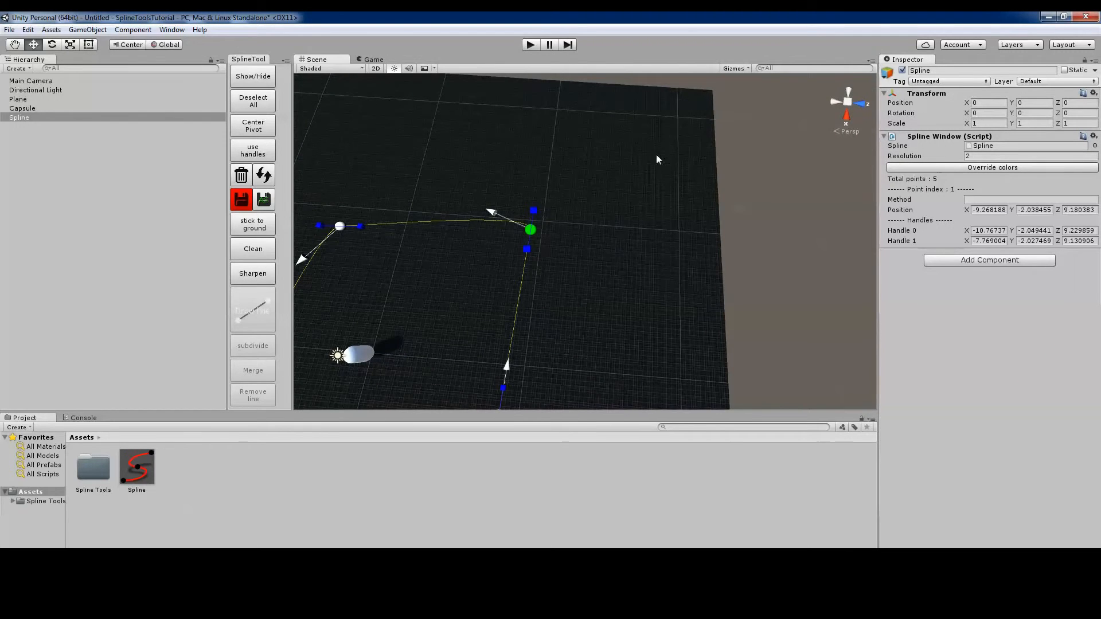
{"action": "left_click", "coordinate": [660, 127]}
{"action": "left_click", "coordinate": [510, 231]}
{"action": "left_click_drag", "start_coordinate": [570, 270], "coordinate": [611, 325], "text": "alt"}
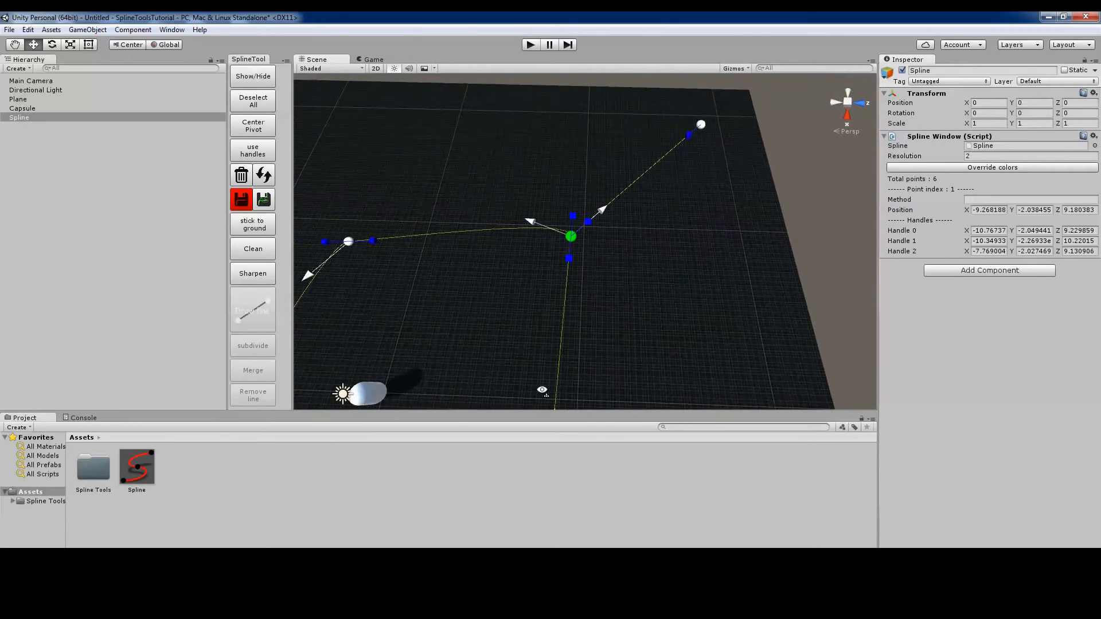
{"action": "left_click_drag", "start_coordinate": [541, 391], "coordinate": [564, 372], "text": "alt"}
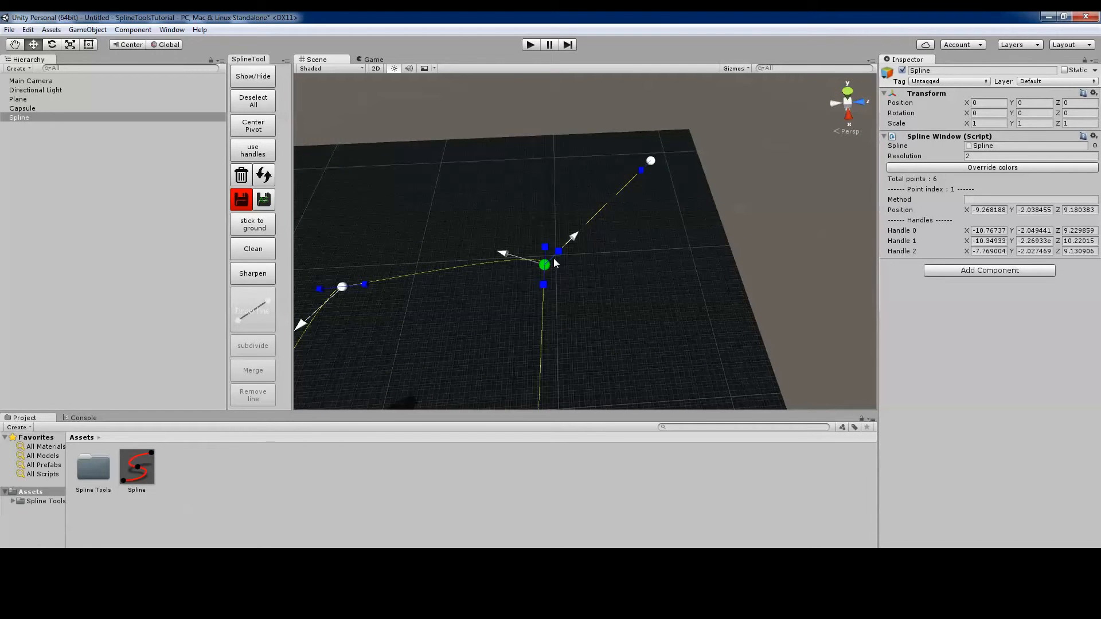
{"action": "right_click_drag", "start_coordinate": [574, 288], "coordinate": [573, 305]}
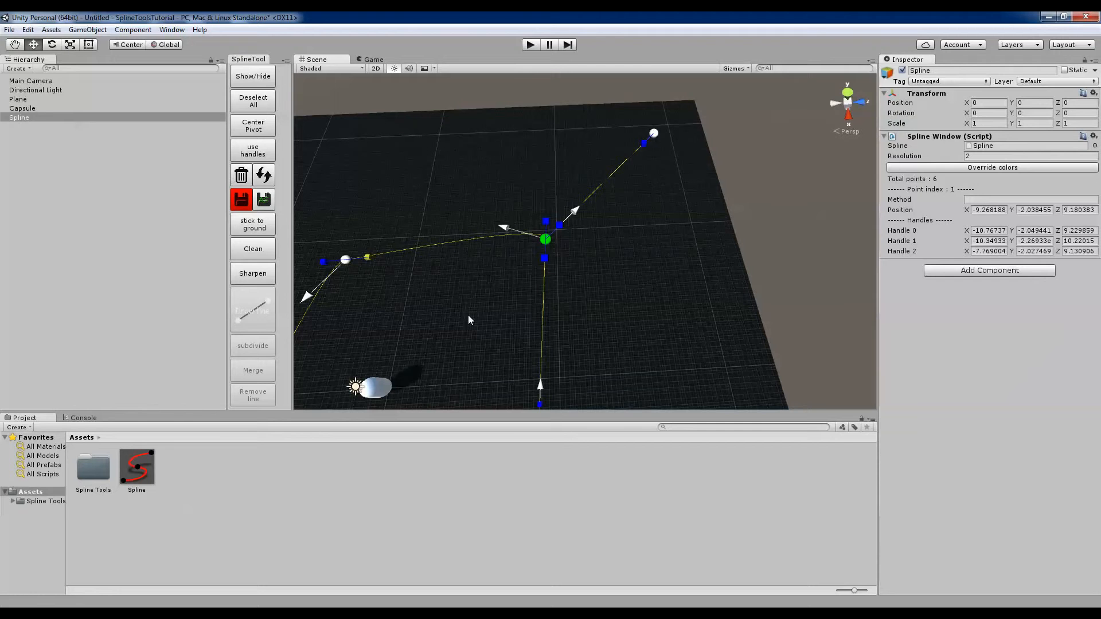
Examine the Control Type options of the Capsule's Follow Spline script
{"action": "left_click", "coordinate": [43, 111]}
{"action": "right_click_drag", "start_coordinate": [542, 282], "coordinate": [505, 302]}
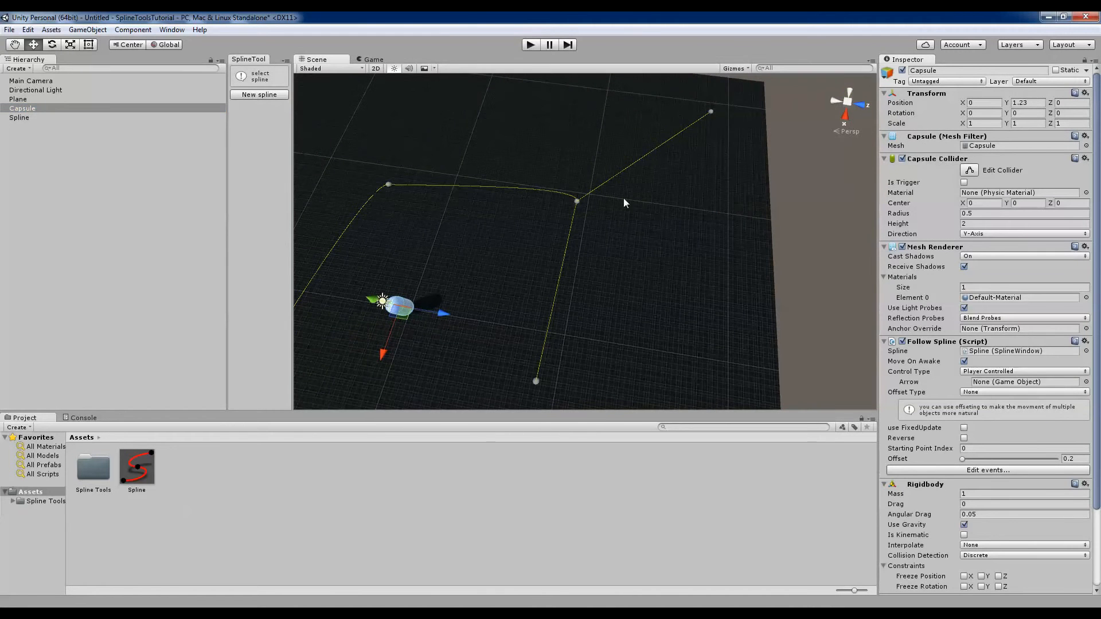
{"action": "scroll", "coordinate": [958, 356], "scroll_direction": "down", "scroll_amount": 3}
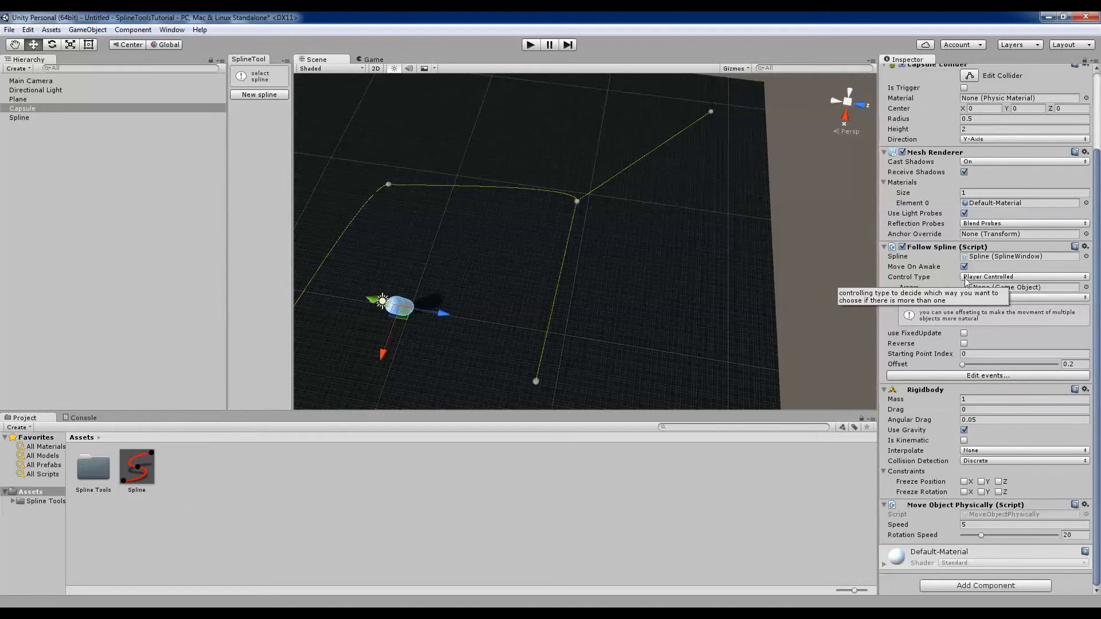
{"action": "left_click", "coordinate": [986, 277]}
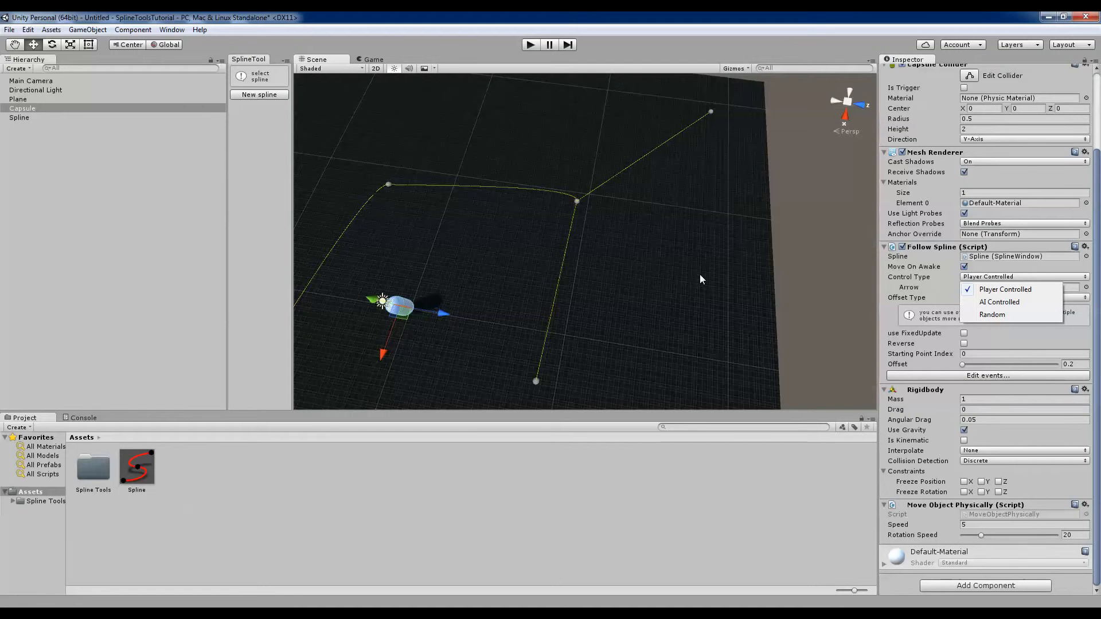
{"action": "left_click", "coordinate": [917, 285]}
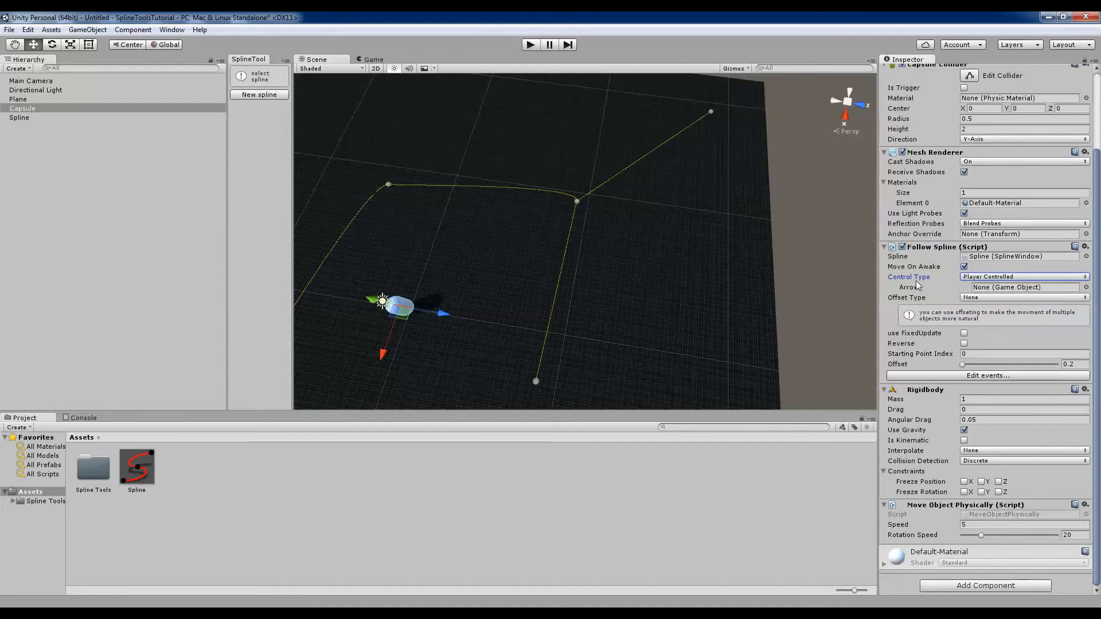
Assign the Arrow prefab to the Arrow setting of the Capsule's Follow Spline script
{"action": "left_click", "coordinate": [1086, 287]}
{"action": "left_click", "coordinate": [643, 189]}
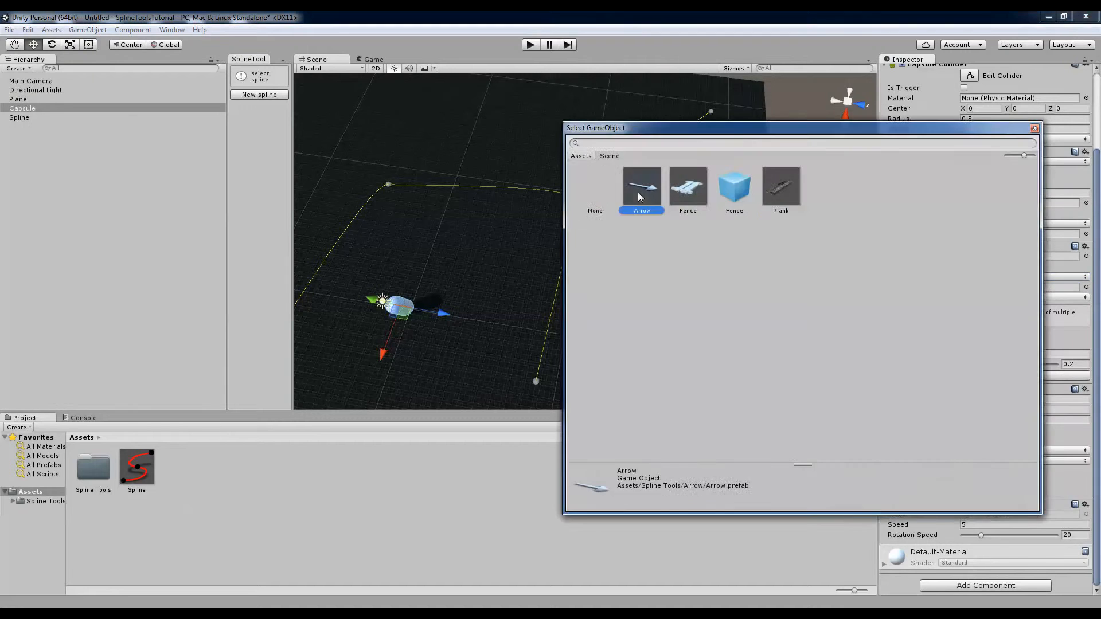
{"action": "double_click", "coordinate": [643, 189]}
Play the scene, watch in the Scene view how the player-controlled Capsule behaves at the branch, and stop playback
{"action": "left_click", "coordinate": [532, 46]}
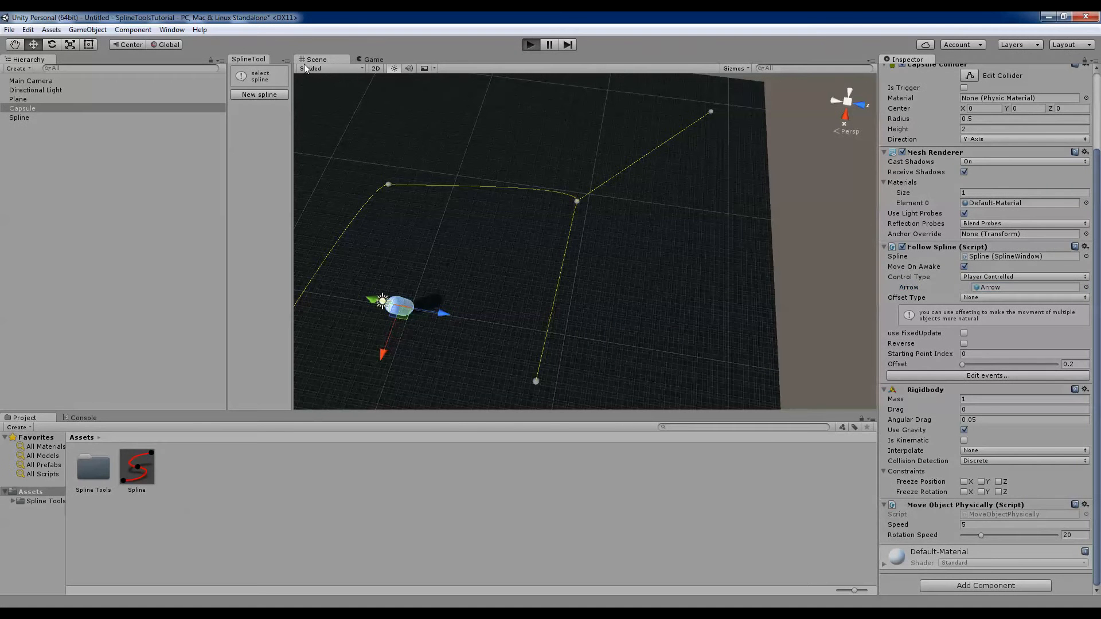
{"action": "left_click", "coordinate": [333, 60]}
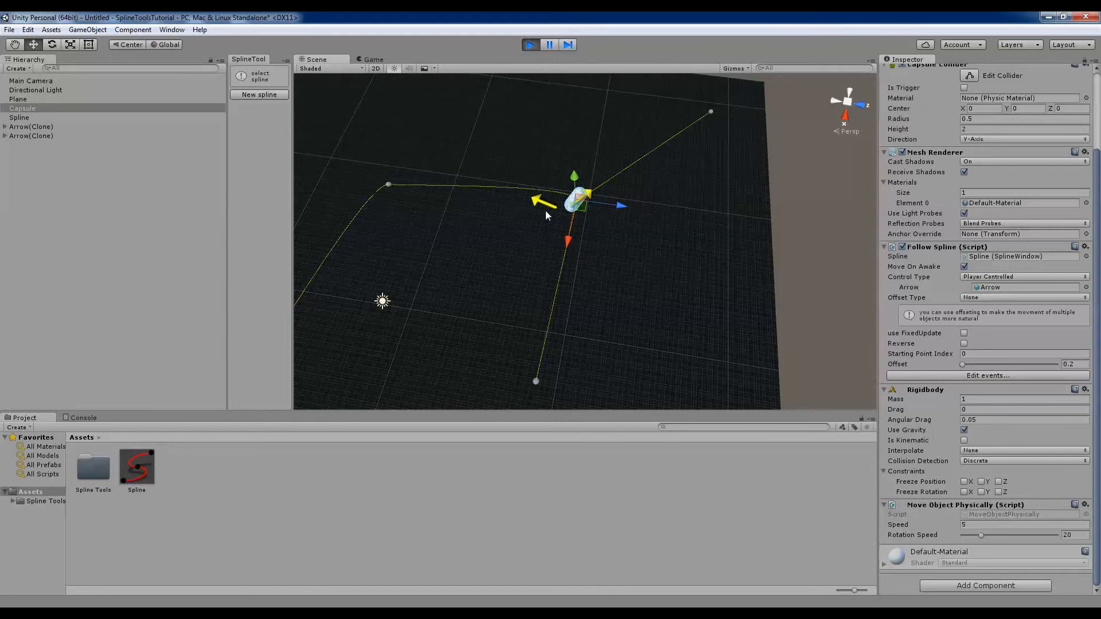
{"action": "left_click", "coordinate": [531, 46]}
Set the Capsule's Control Type to Random and test its movement along the branched spline in play mode
{"action": "left_click", "coordinate": [989, 277]}
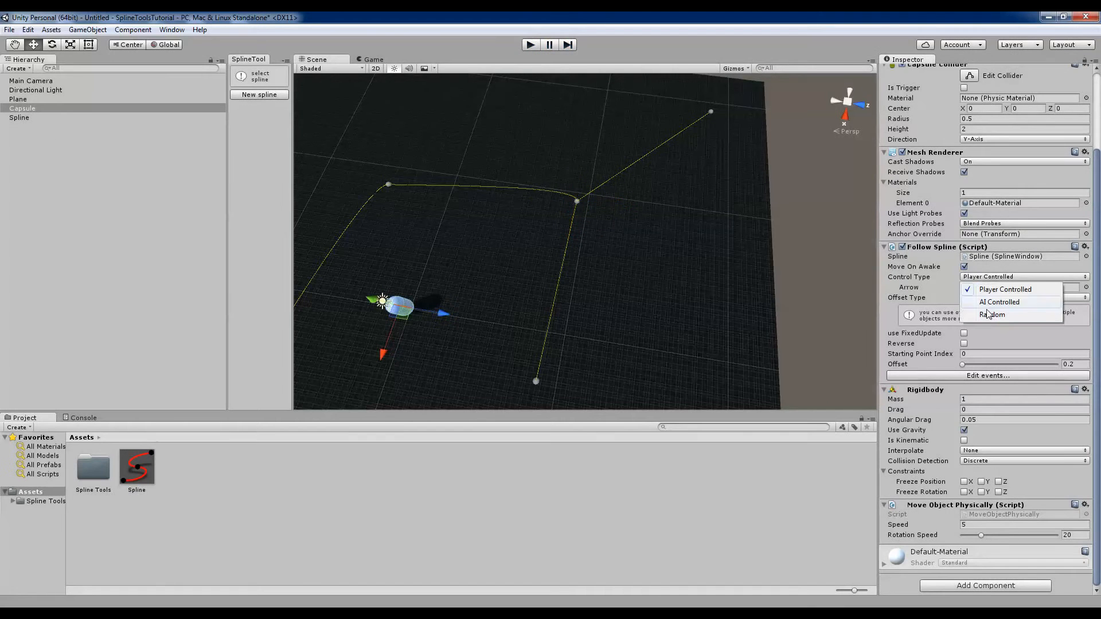
{"action": "left_click", "coordinate": [983, 313]}
{"action": "left_click", "coordinate": [530, 46]}
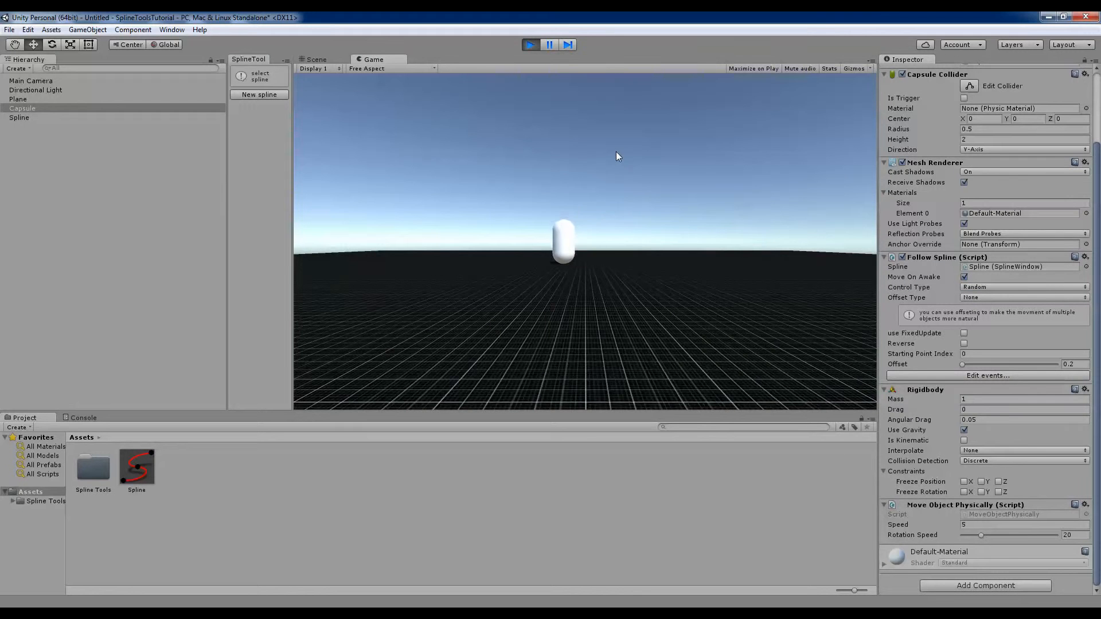
{"action": "left_click", "coordinate": [310, 58]}
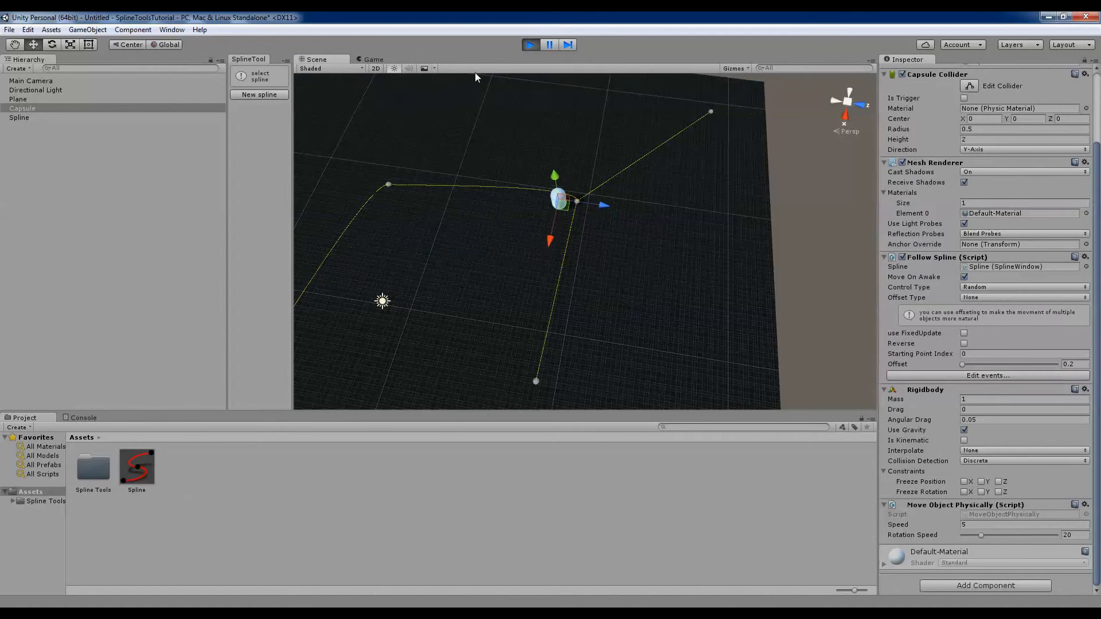
{"action": "left_click", "coordinate": [530, 45]}
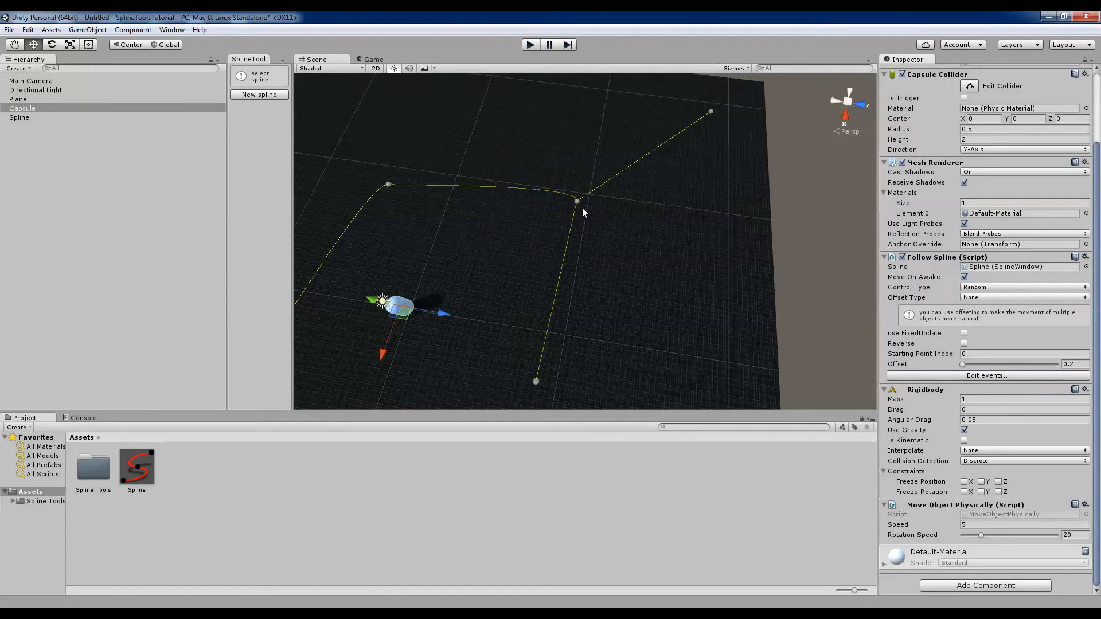
Edit the Capsule's Follow Spline events and add an event entry to the branching point at index 1
{"action": "right_click_drag", "start_coordinate": [583, 218], "coordinate": [584, 223]}
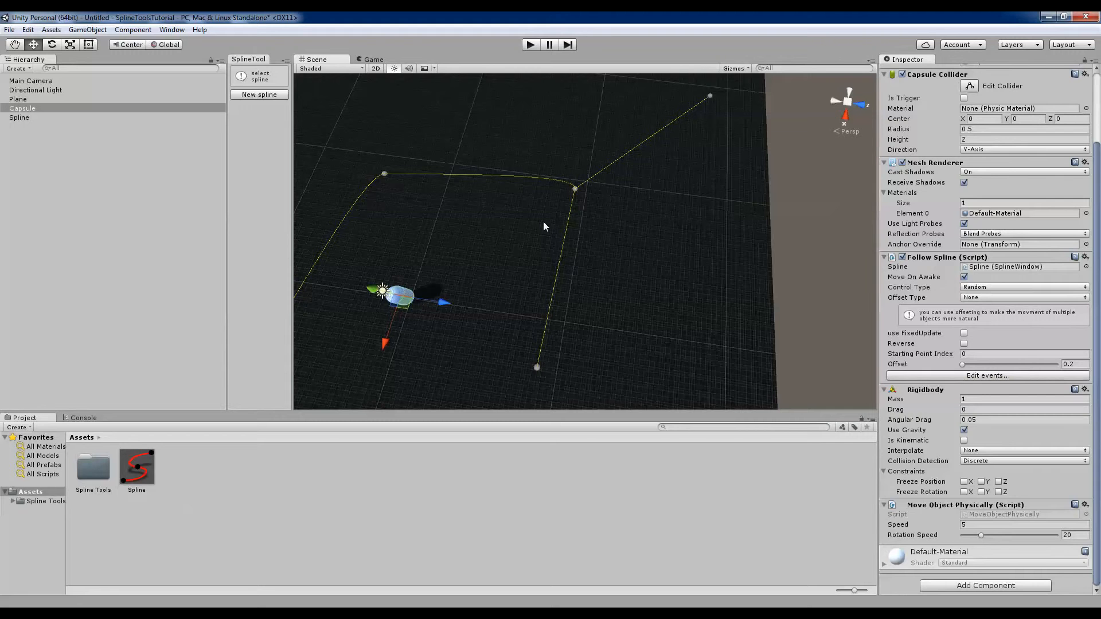
{"action": "left_click", "coordinate": [945, 377]}
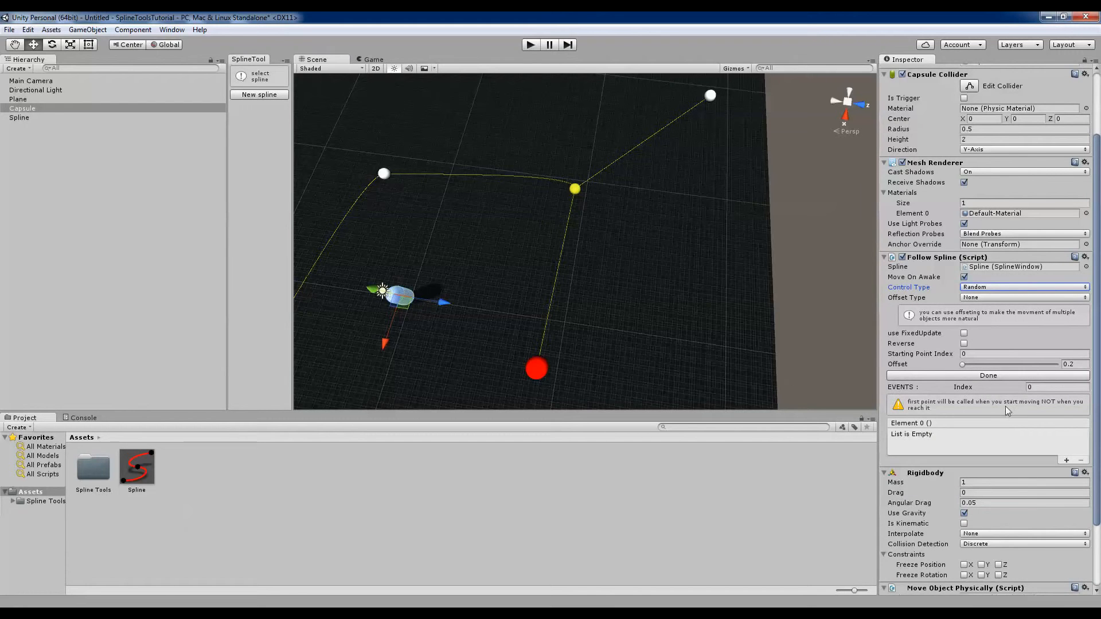
{"action": "left_click_drag", "start_coordinate": [676, 302], "coordinate": [648, 271], "text": "alt"}
{"action": "right_click_drag", "start_coordinate": [619, 272], "coordinate": [524, 278]}
{"action": "right_click_drag", "start_coordinate": [725, 326], "coordinate": [784, 317]}
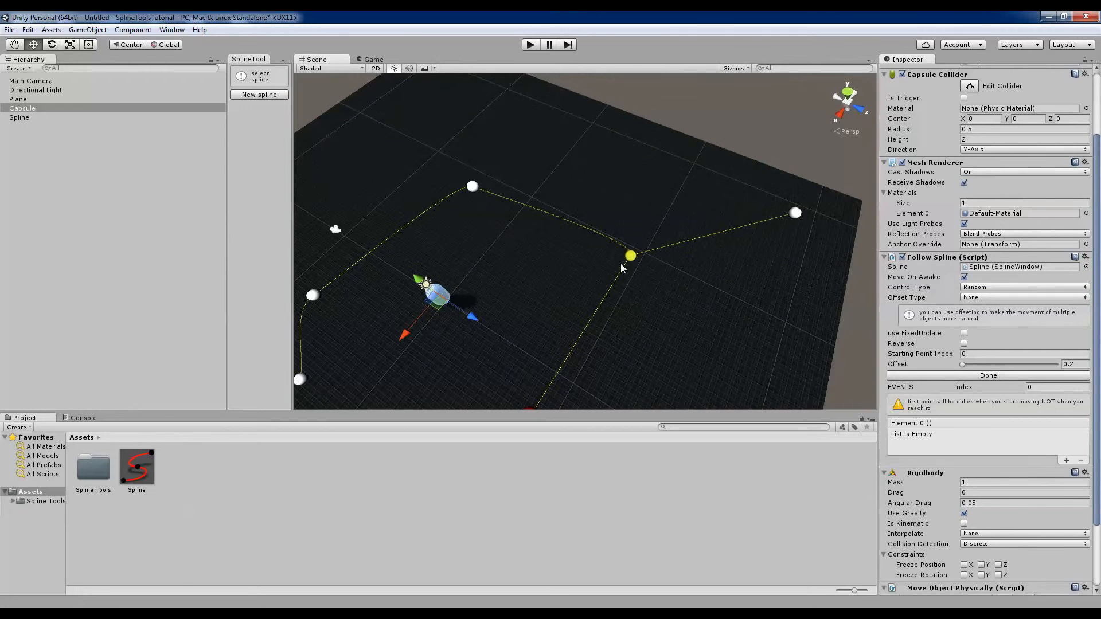
{"action": "left_click", "coordinate": [630, 256]}
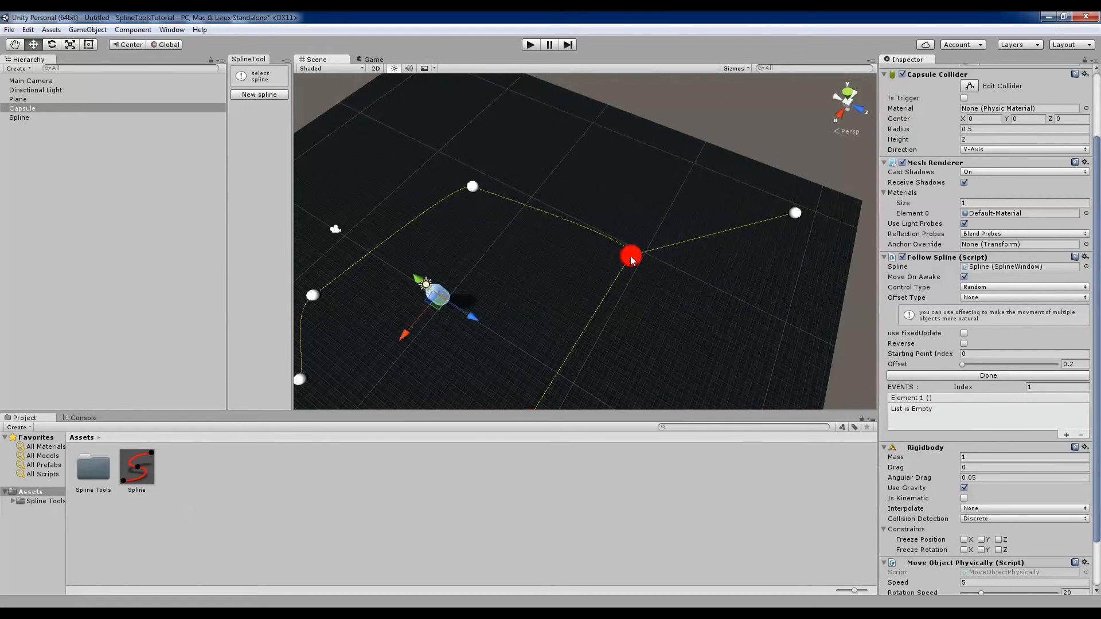
{"action": "left_click", "coordinate": [1066, 435]}
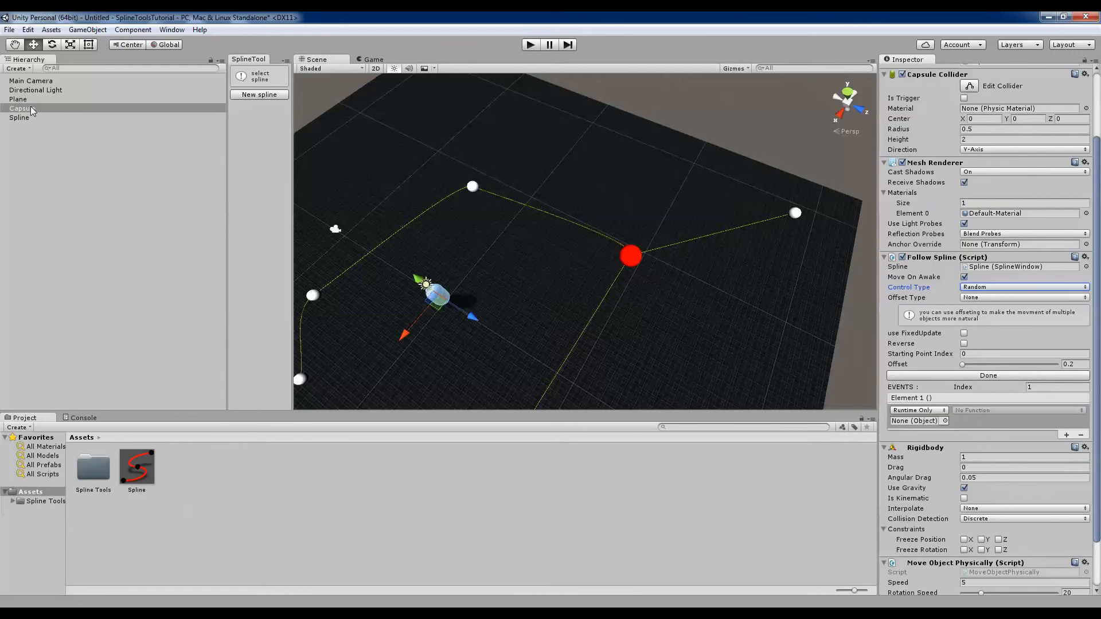
Assign the Capsule as the event's target object and choose GameObject.SetActive with its checkbox off as the function
{"action": "left_click_drag", "start_coordinate": [32, 108], "coordinate": [928, 425]}
{"action": "left_click", "coordinate": [1000, 410]}
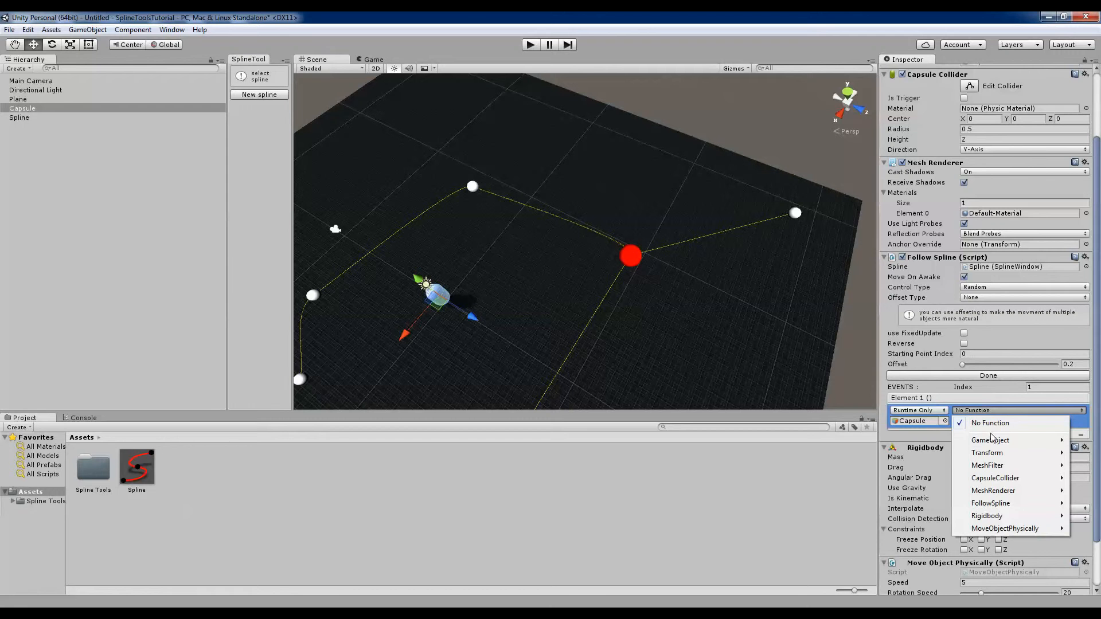
{"action": "mouse_move", "coordinate": [992, 439]}
{"action": "left_click", "coordinate": [854, 529]}
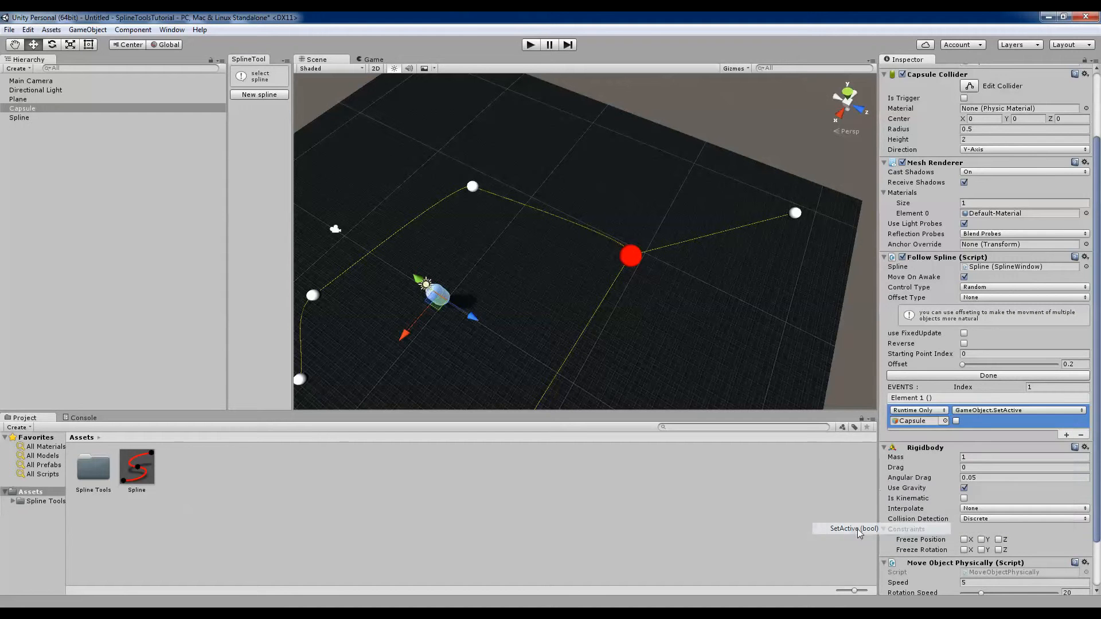
Play the scene to check the branching point's event on the Capsule in the Scene view, and stop playback
{"action": "key", "text": "ctrl+p"}
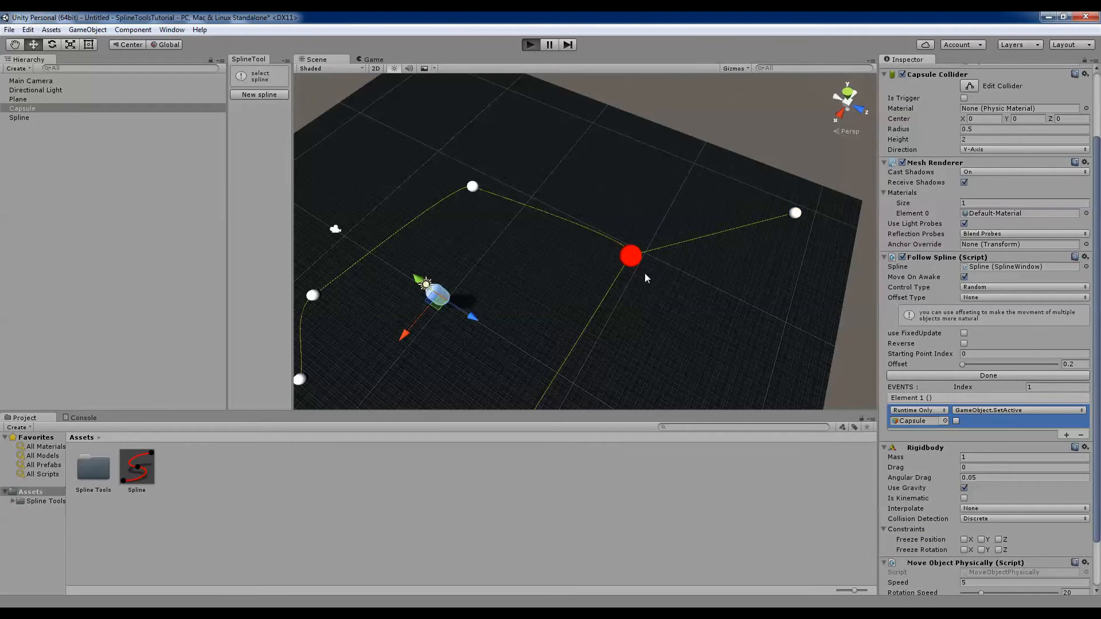
{"action": "left_click", "coordinate": [315, 59]}
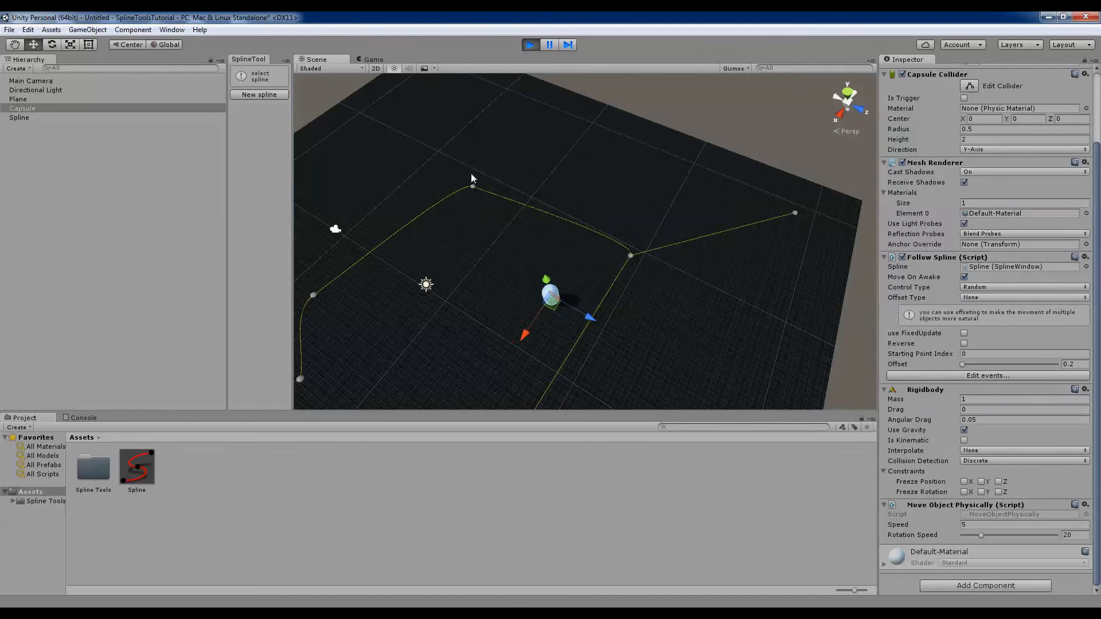
{"action": "left_click", "coordinate": [529, 45]}
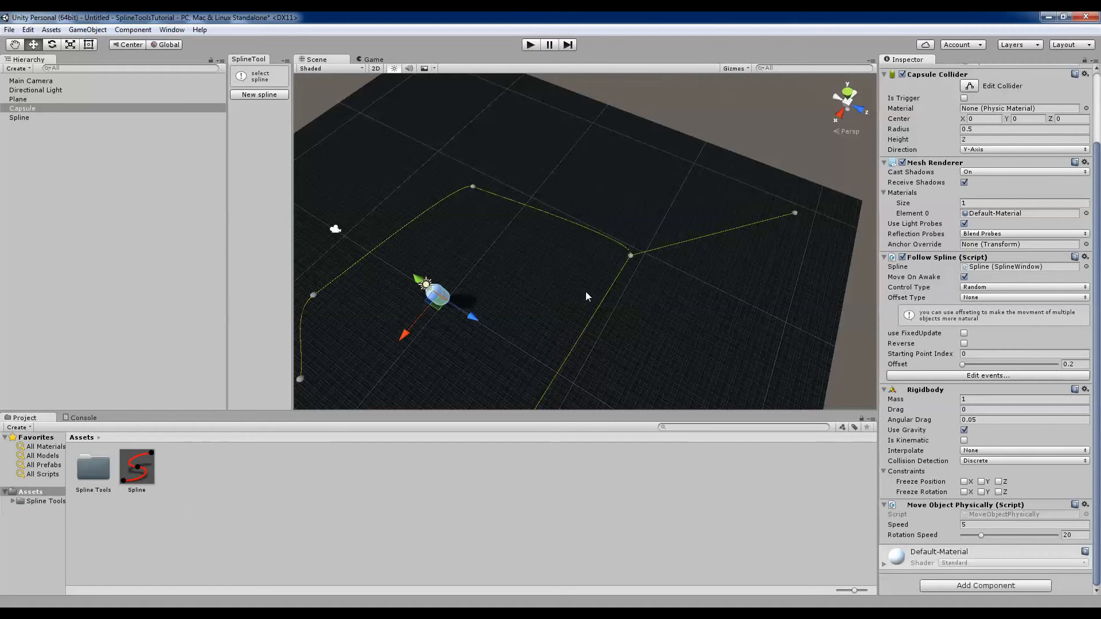
Examine the Method setting of the spline point at index 2 and the Capsule's Follow Spline settings
{"action": "mouse_move", "coordinate": [601, 275]}
{"action": "left_mouse_down", "text": "alt"}
{"action": "mouse_move", "coordinate": [484, 290]}
{"action": "mouse_move", "coordinate": [607, 272]}
{"action": "left_mouse_up", "text": "alt"}
{"action": "scroll", "coordinate": [484, 290], "scroll_direction": "up", "scroll_amount": 4}
{"action": "left_click", "coordinate": [509, 120]}
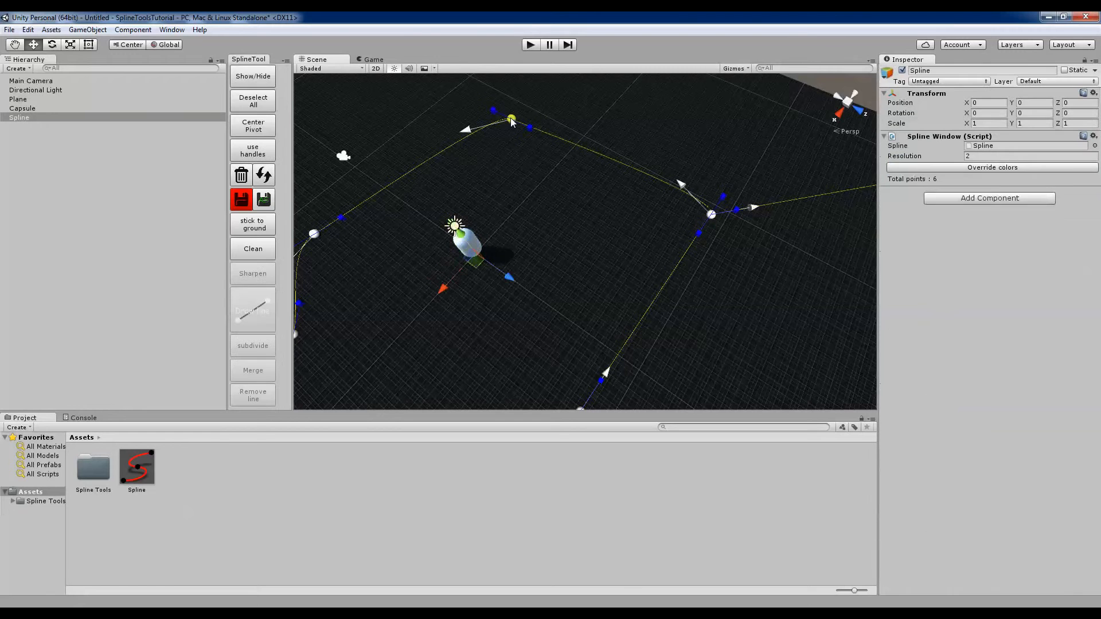
{"action": "left_click", "coordinate": [510, 118]}
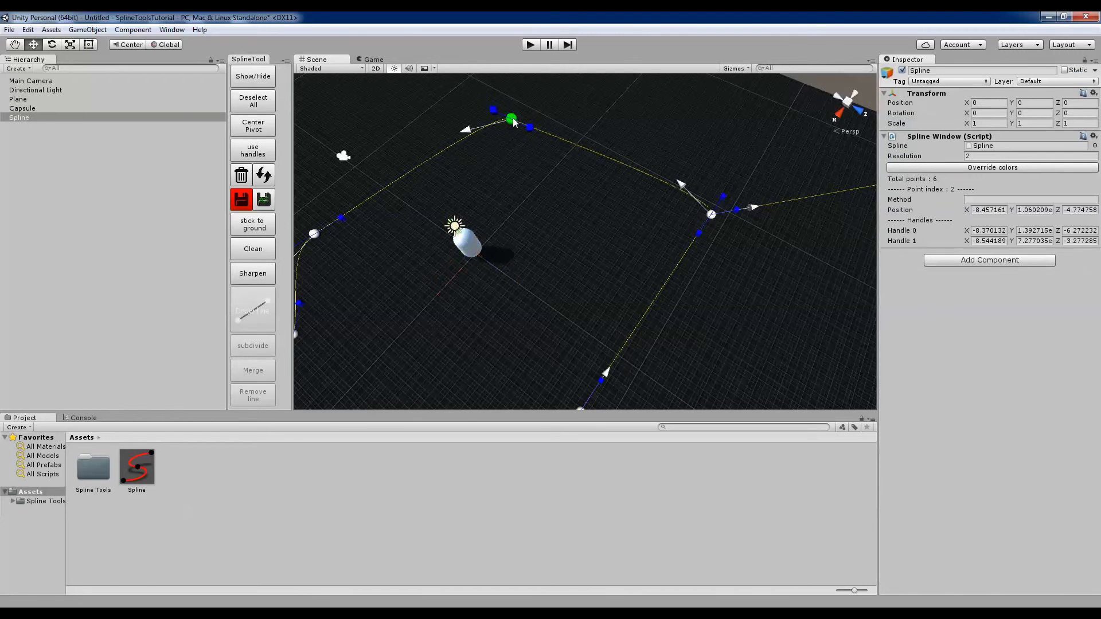
{"action": "left_click", "coordinate": [1004, 199]}
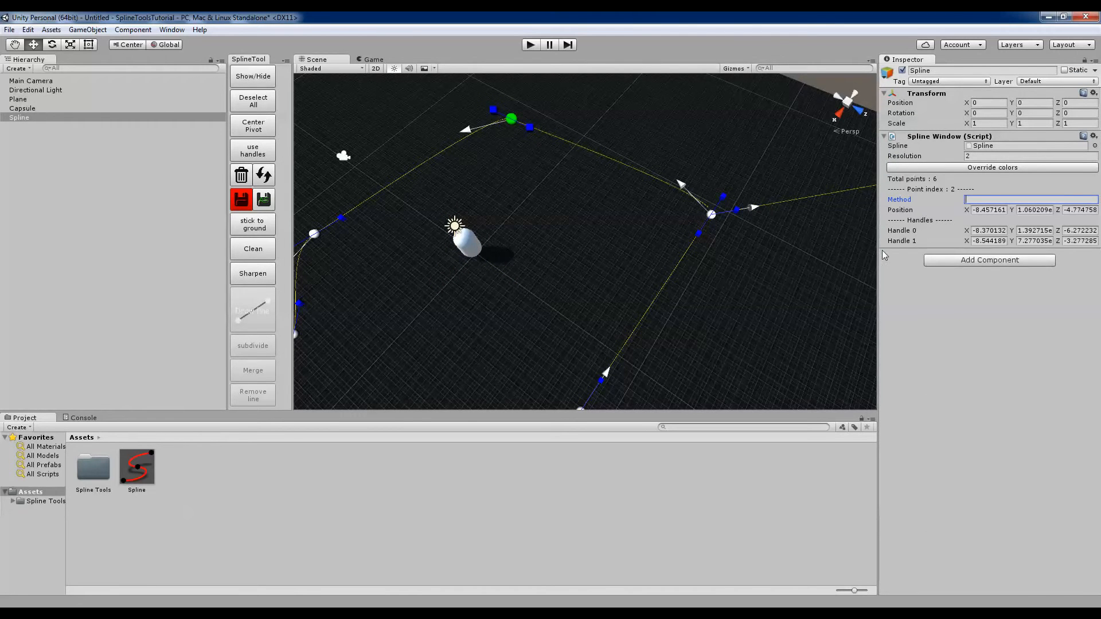
{"action": "left_click", "coordinate": [466, 257]}
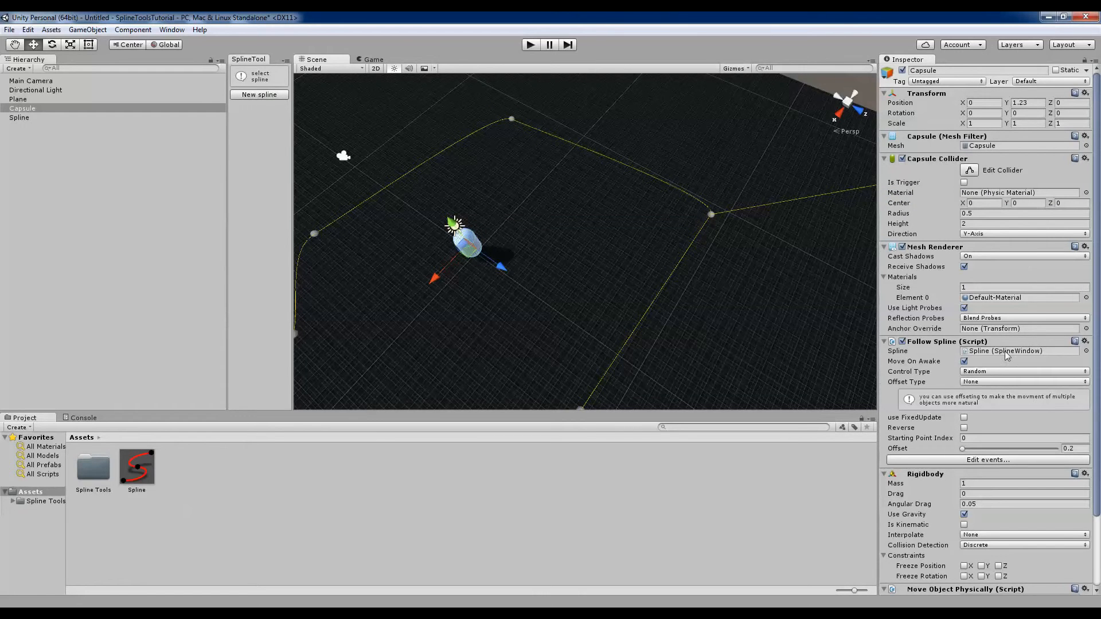
{"action": "scroll", "coordinate": [970, 339], "scroll_direction": "down", "scroll_amount": 3}
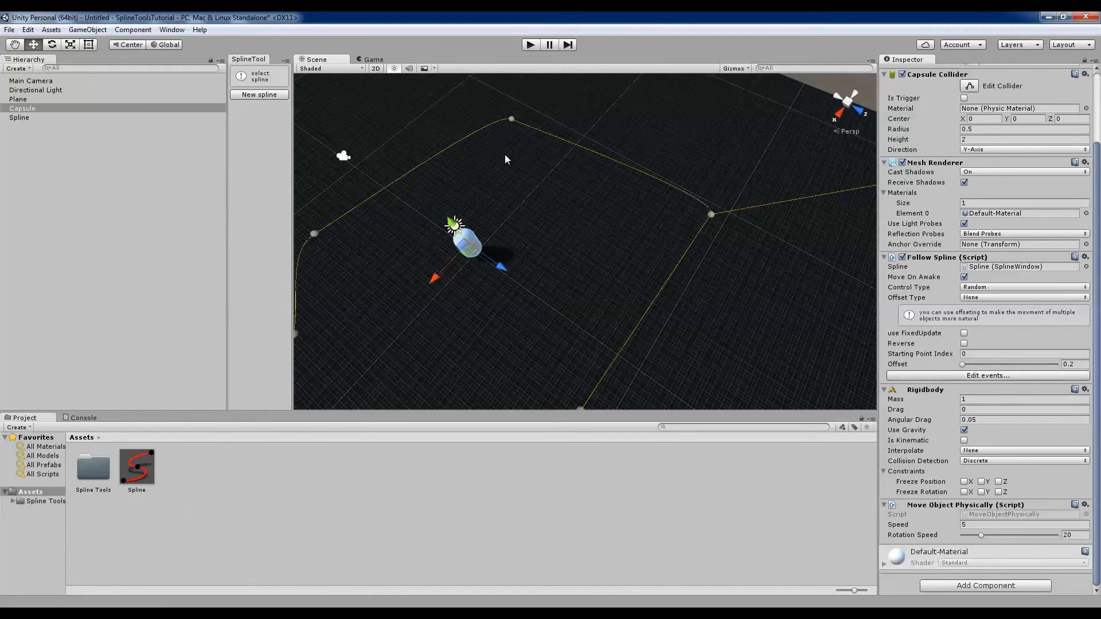
Try entering a method name for the spline point at index 2 and clear the Method field
{"action": "left_click", "coordinate": [512, 119]}
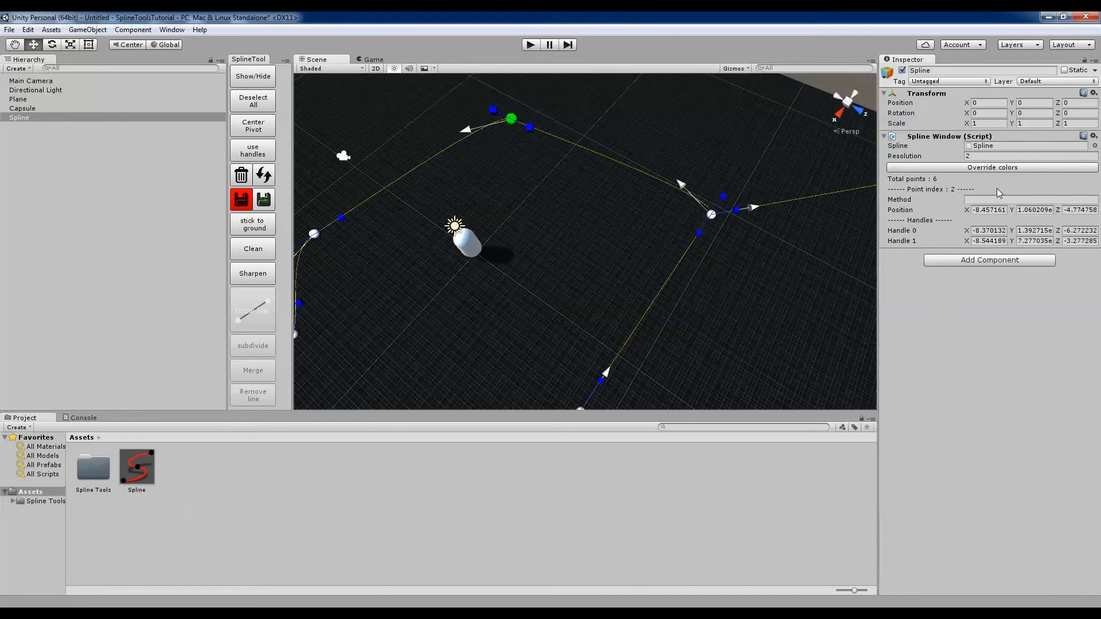
{"action": "left_click", "coordinate": [998, 199]}
{"action": "type", "text": "Soh"}
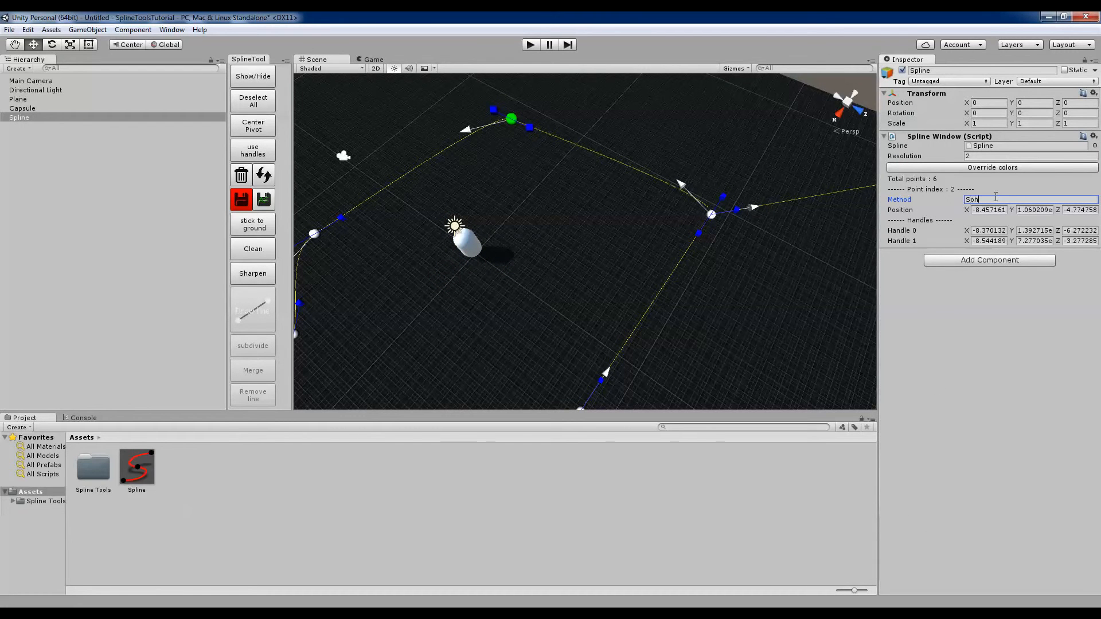
{"action": "key", "text": "BackSpace"}
{"action": "key", "text": "ctrl+a"}
{"action": "key", "text": "BackSpace"}
Open the demo scene "1 - movement with function calling" from the DemoScene folder of Spline Tools
{"action": "right_click_drag", "start_coordinate": [727, 278], "coordinate": [596, 280]}
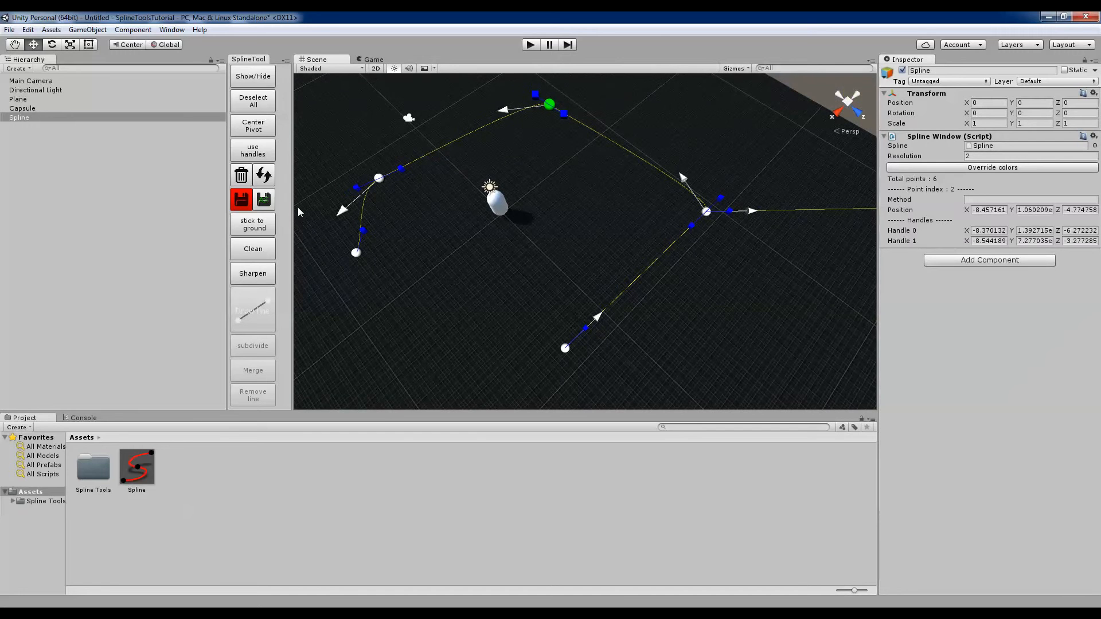
{"action": "left_click_drag", "start_coordinate": [290, 207], "coordinate": [280, 212]}
{"action": "left_click", "coordinate": [43, 501]}
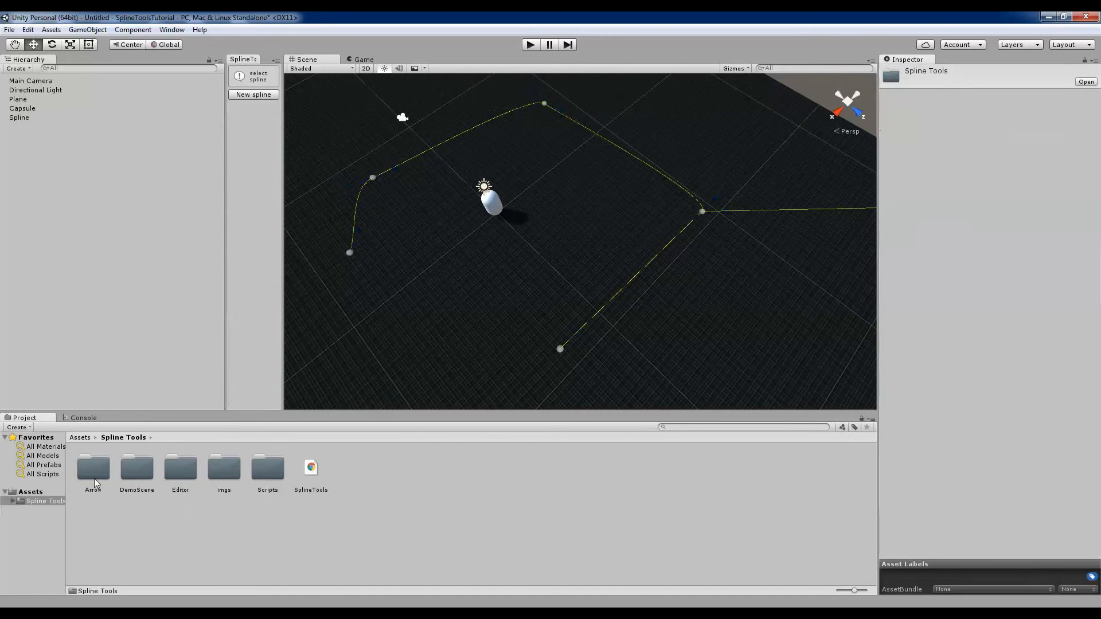
{"action": "double_click", "coordinate": [129, 476]}
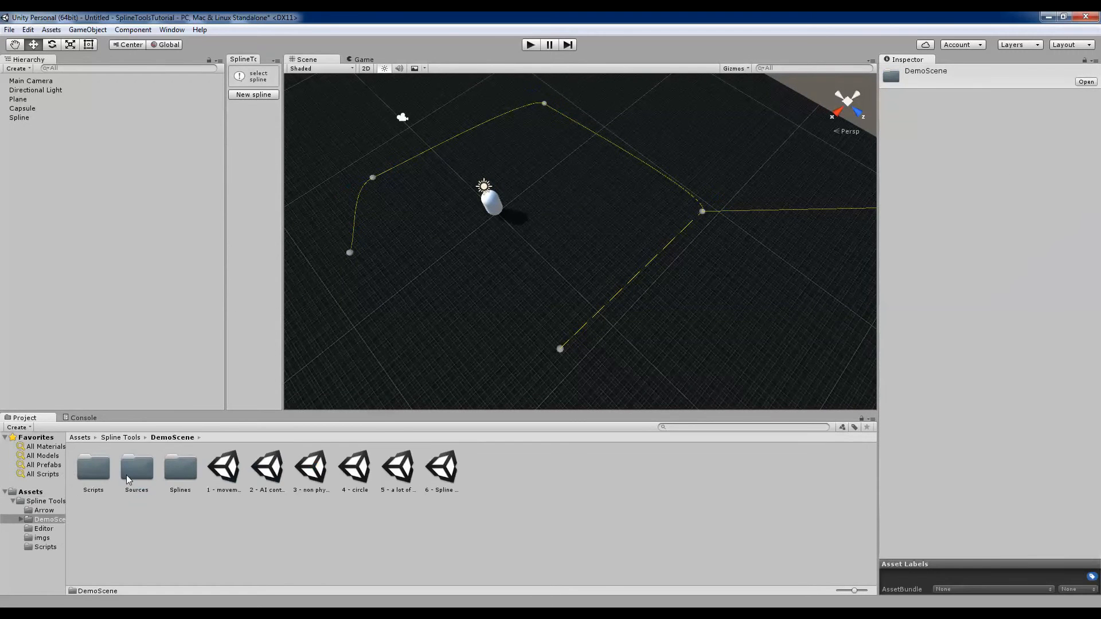
{"action": "double_click", "coordinate": [224, 470]}
{"action": "left_click", "coordinate": [584, 337]}
Play the demo scene, watch the cube travel along the spline in the Scene view, and stop playback
{"action": "right_click_drag", "start_coordinate": [584, 343], "coordinate": [531, 177]}
{"action": "left_click", "coordinate": [530, 45]}
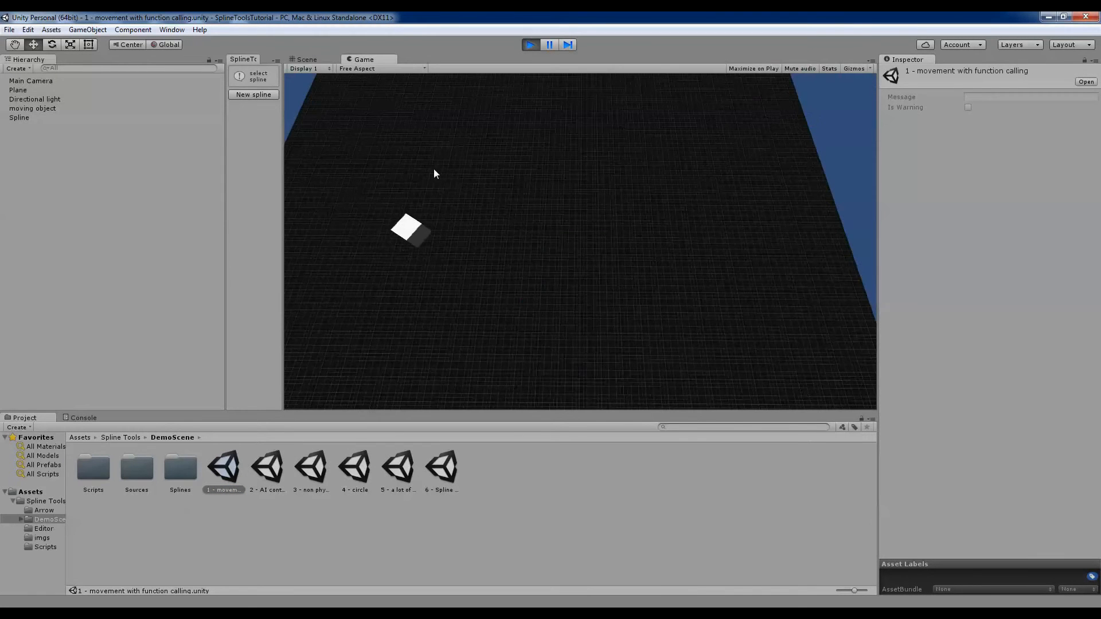
{"action": "left_click", "coordinate": [304, 60]}
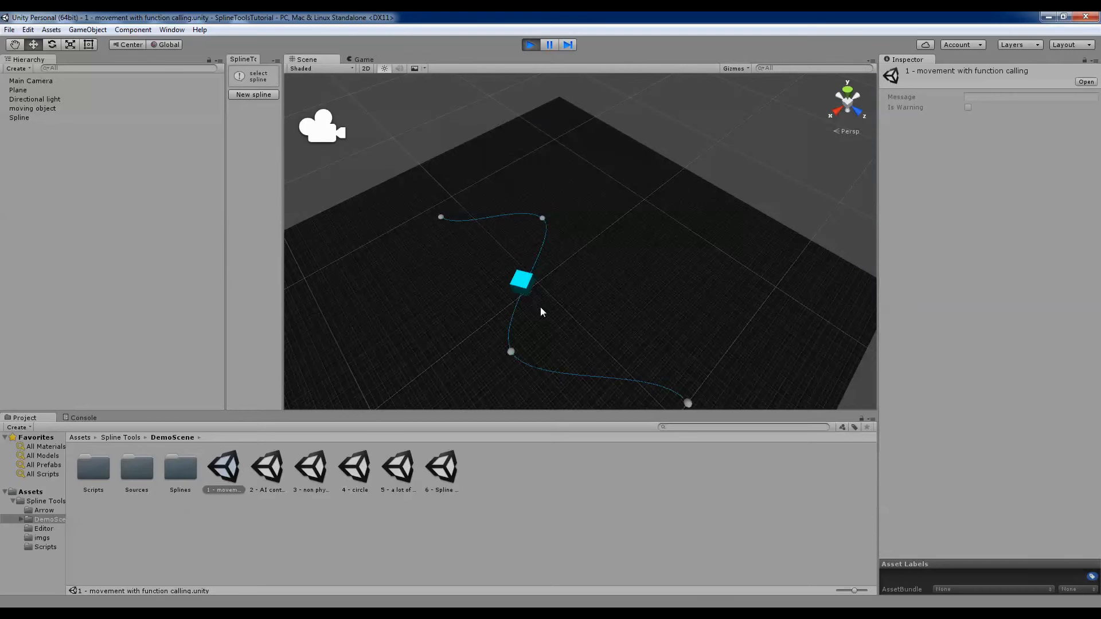
{"action": "right_click_drag", "start_coordinate": [542, 311], "coordinate": [585, 390]}
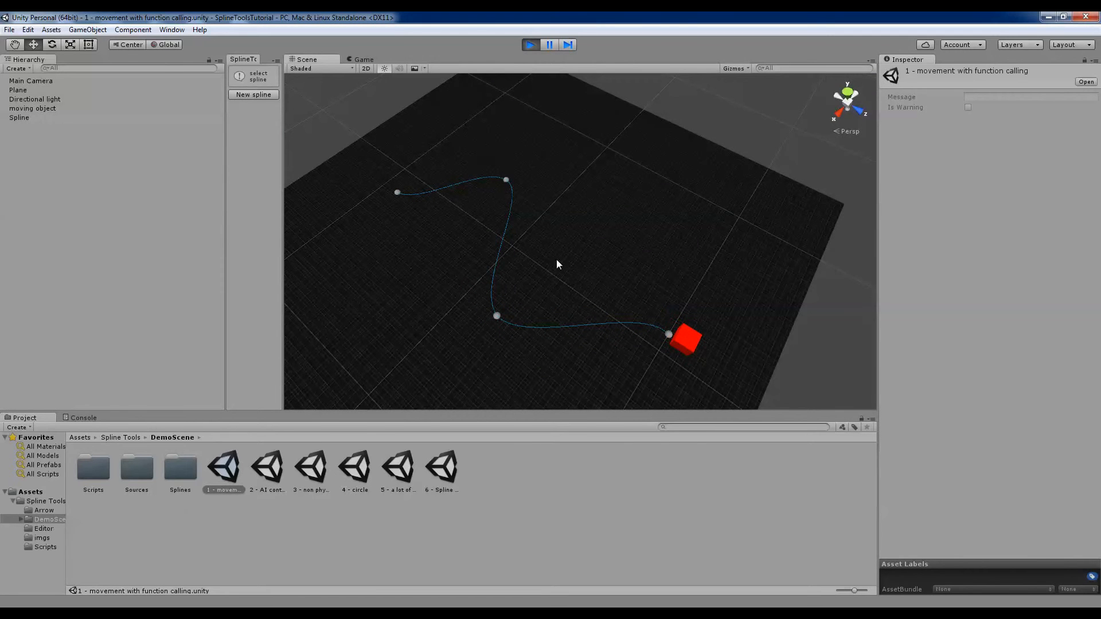
{"action": "left_click", "coordinate": [537, 48]}
Examine the moving object's Follow Spline event assigned to the spline's second point
{"action": "left_click", "coordinate": [506, 177]}
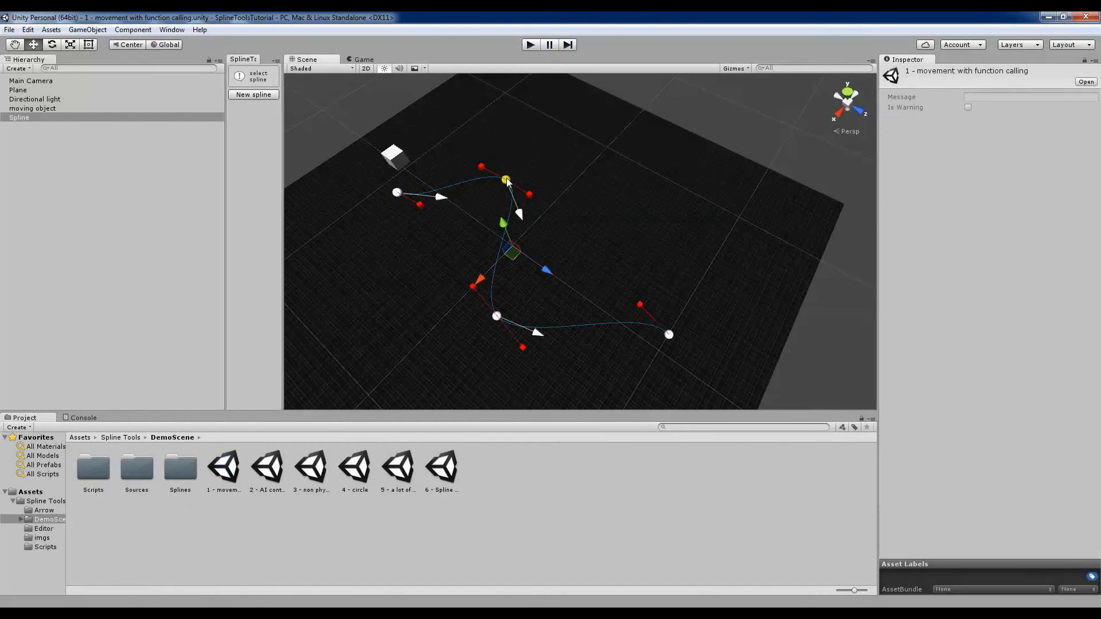
{"action": "left_click", "coordinate": [32, 108]}
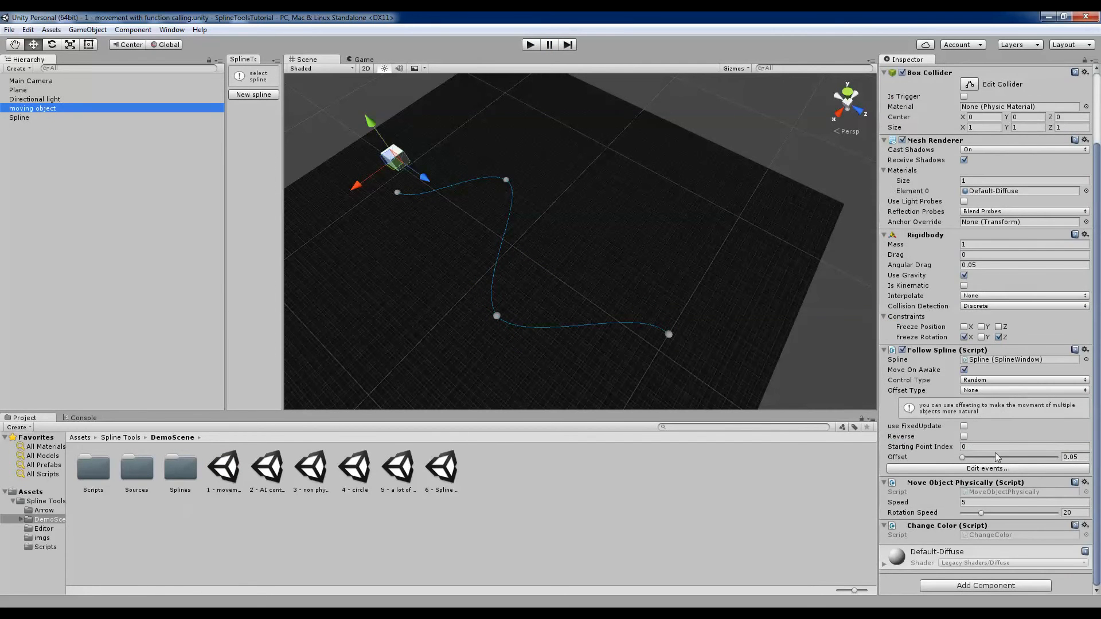
{"action": "left_click", "coordinate": [987, 468]}
{"action": "left_click", "coordinate": [504, 181]}
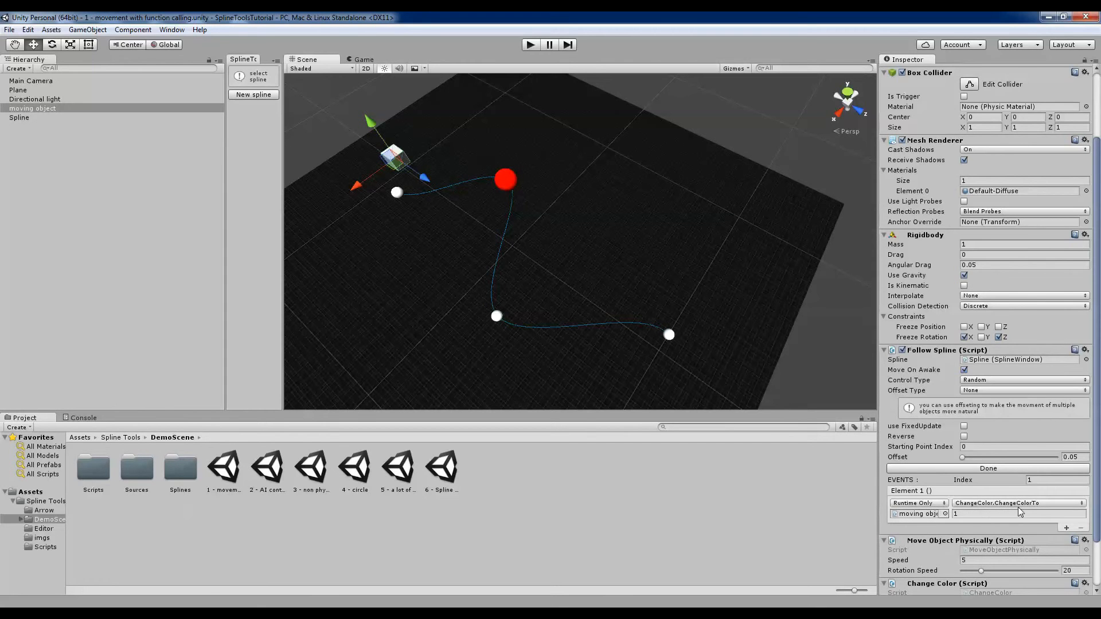
Open the demo scene "2 - AI controlling vs player control" and play it
{"action": "left_click", "coordinate": [364, 524]}
{"action": "double_click", "coordinate": [274, 474]}
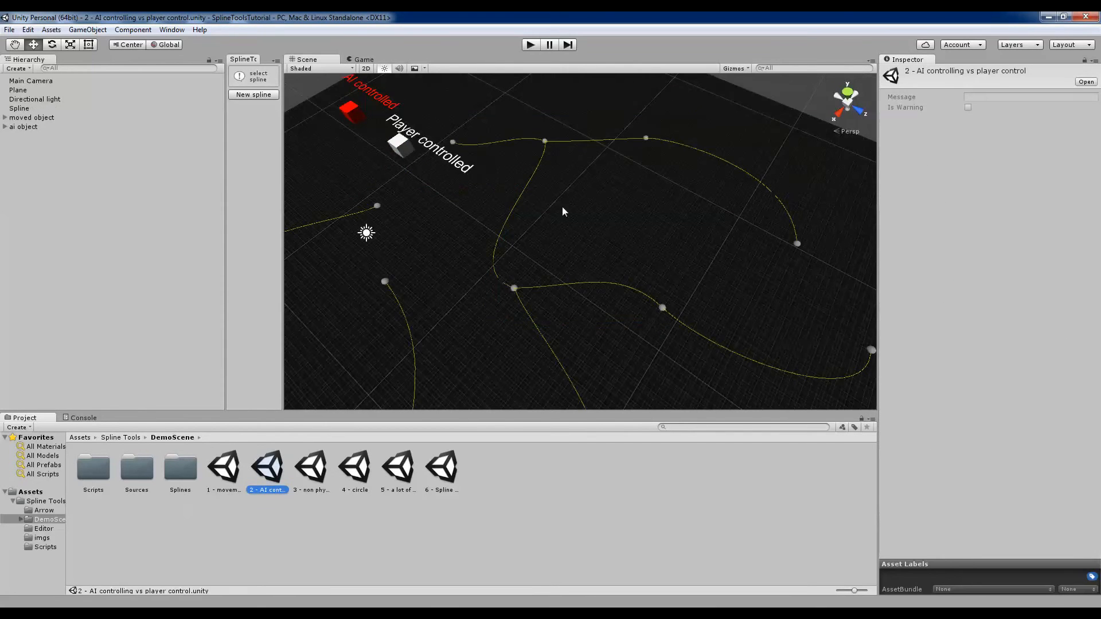
{"action": "left_click", "coordinate": [531, 45]}
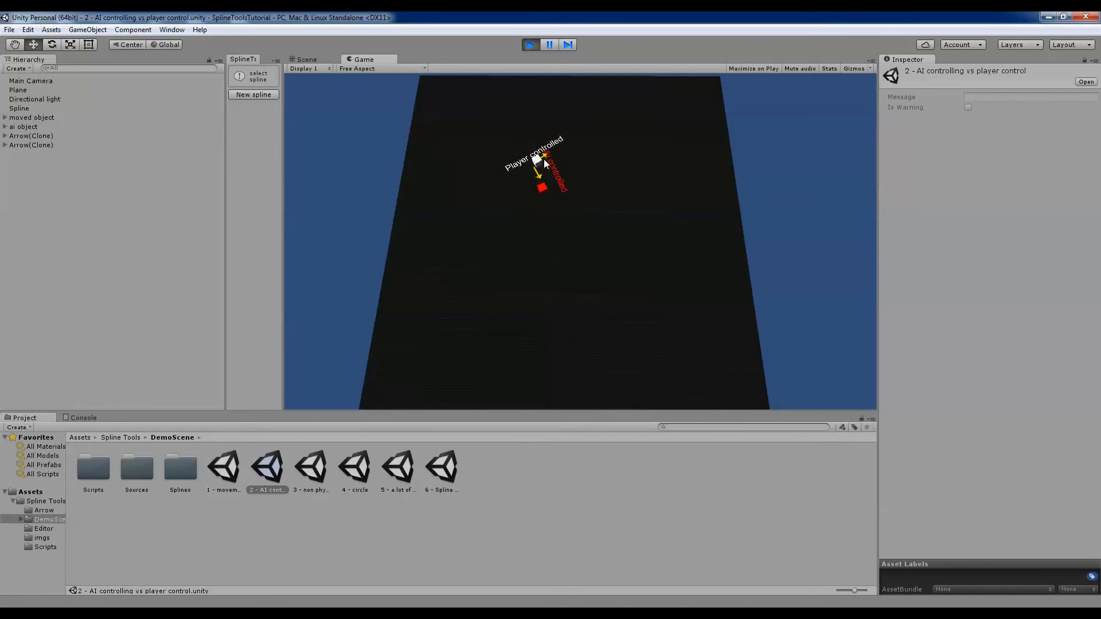
Stop playback and open the demo scene "3 - non physical example"
{"action": "left_click", "coordinate": [529, 45]}
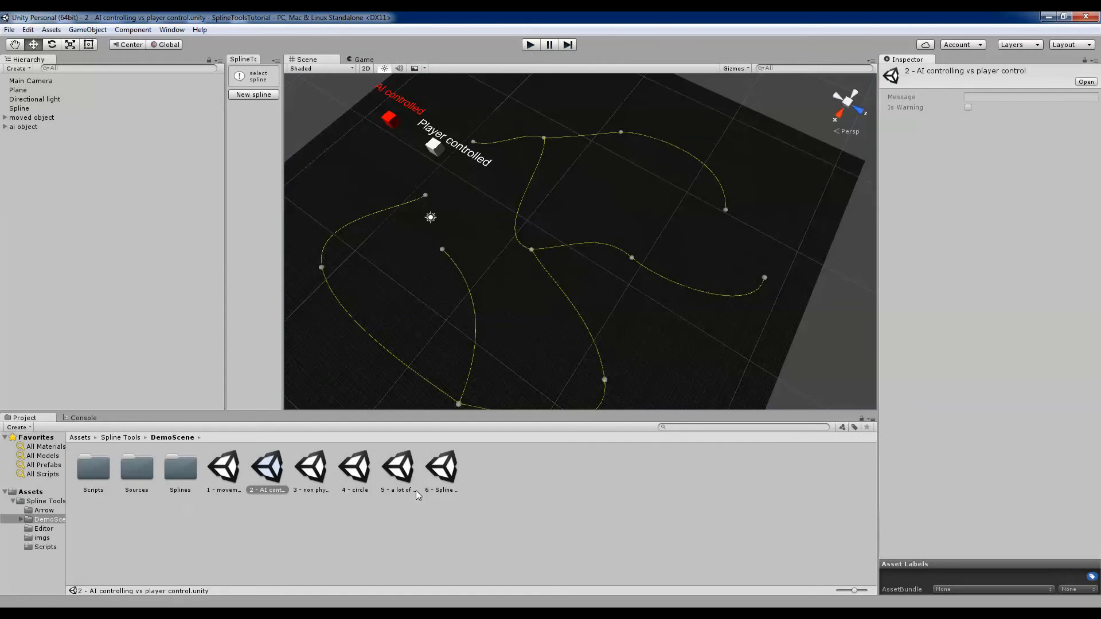
{"action": "left_click", "coordinate": [314, 476]}
{"action": "double_click", "coordinate": [315, 476]}
Open the demo scene "6 - Spline mesh" and examine the fence that runs along the spline
{"action": "double_click", "coordinate": [440, 467]}
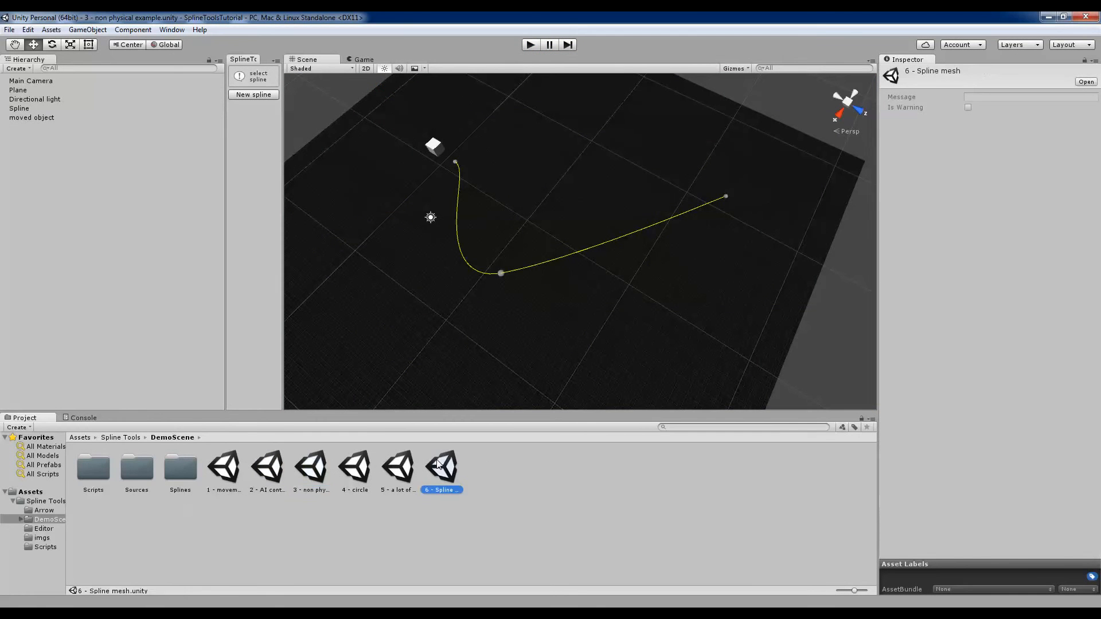
{"action": "right_click_drag", "start_coordinate": [520, 229], "coordinate": [549, 162]}
{"action": "scroll", "coordinate": [549, 162], "scroll_direction": "down", "scroll_amount": 5}
{"action": "right_click_drag", "start_coordinate": [576, 218], "coordinate": [1096, 95]}
{"action": "key", "text": "w"}
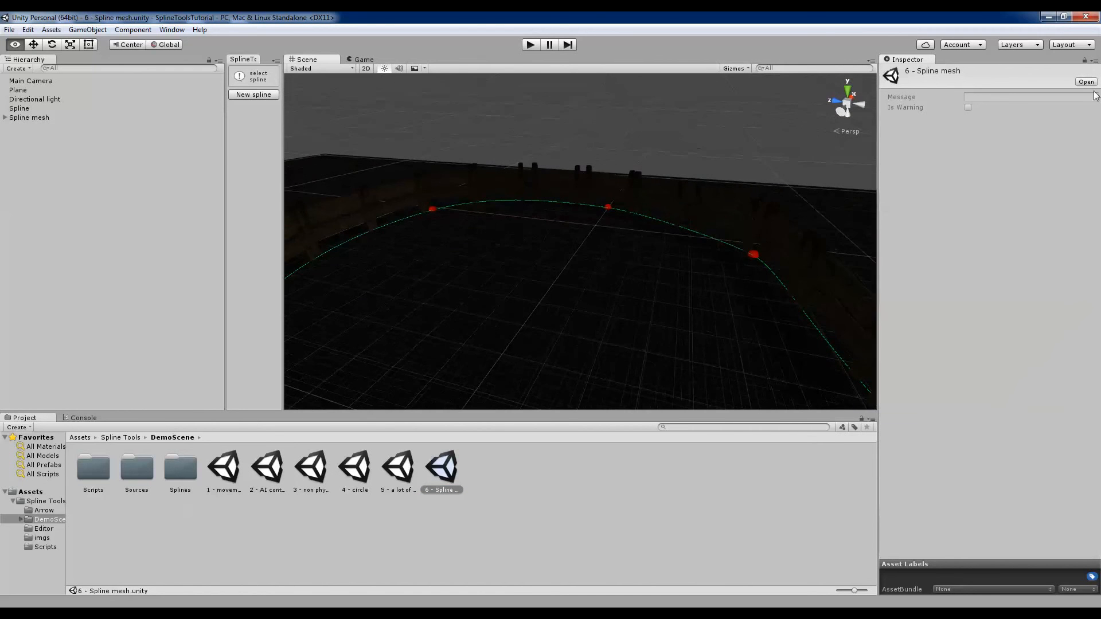
{"action": "right_click_drag", "start_coordinate": [483, 336], "coordinate": [445, 332]}
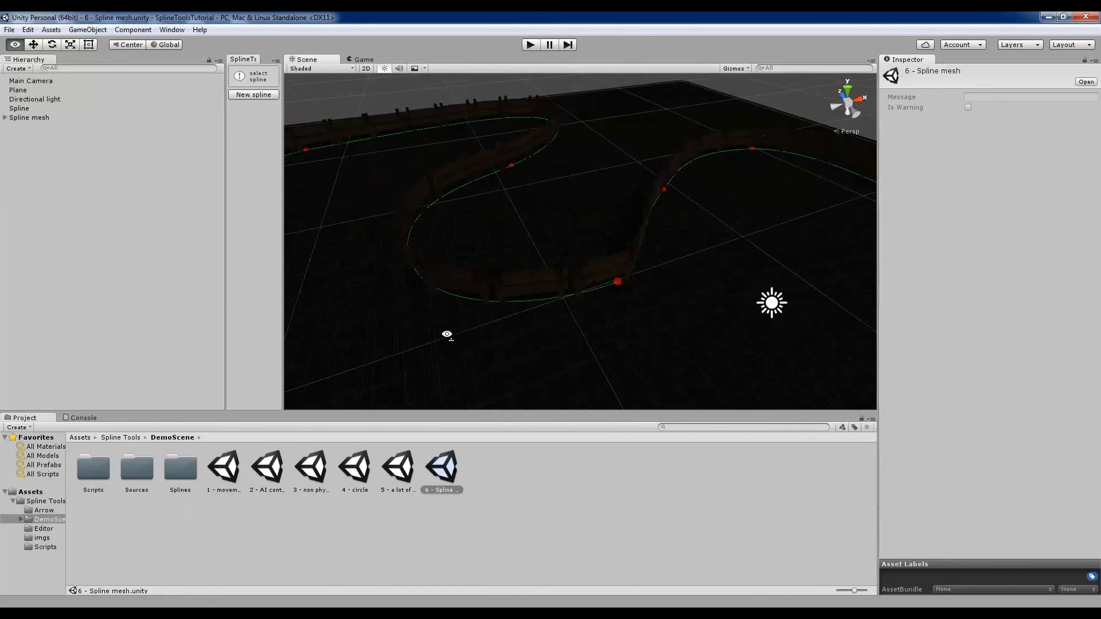
Select the Spline and move its point at the fence's near bend to about X -2.29, Z 2.99
{"action": "left_click", "coordinate": [617, 281]}
{"action": "left_click", "coordinate": [25, 119]}
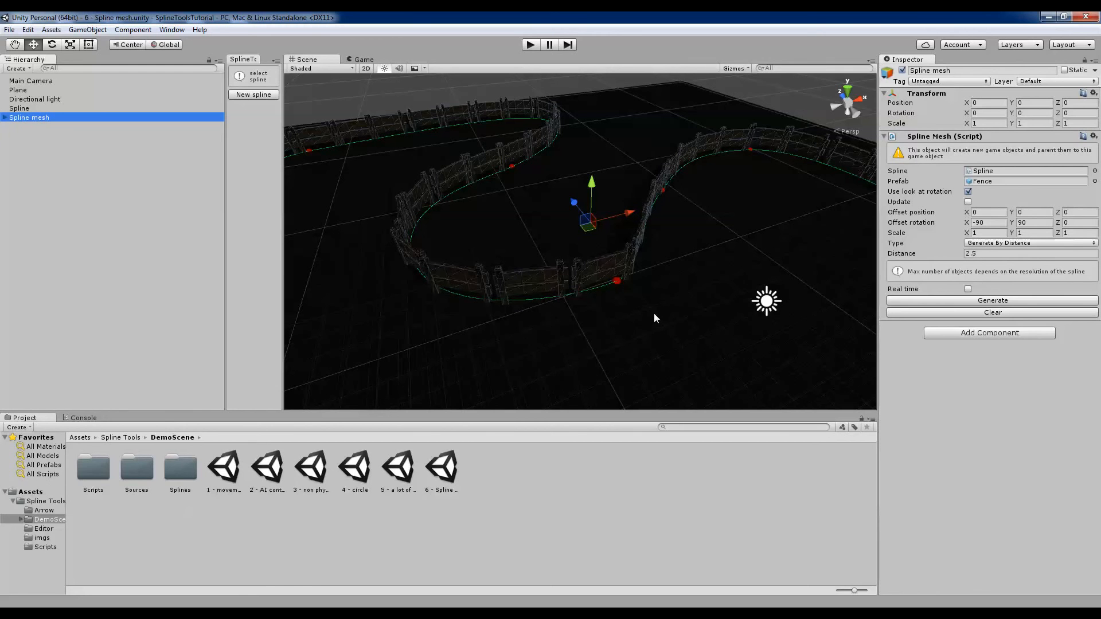
{"action": "left_click", "coordinate": [617, 285]}
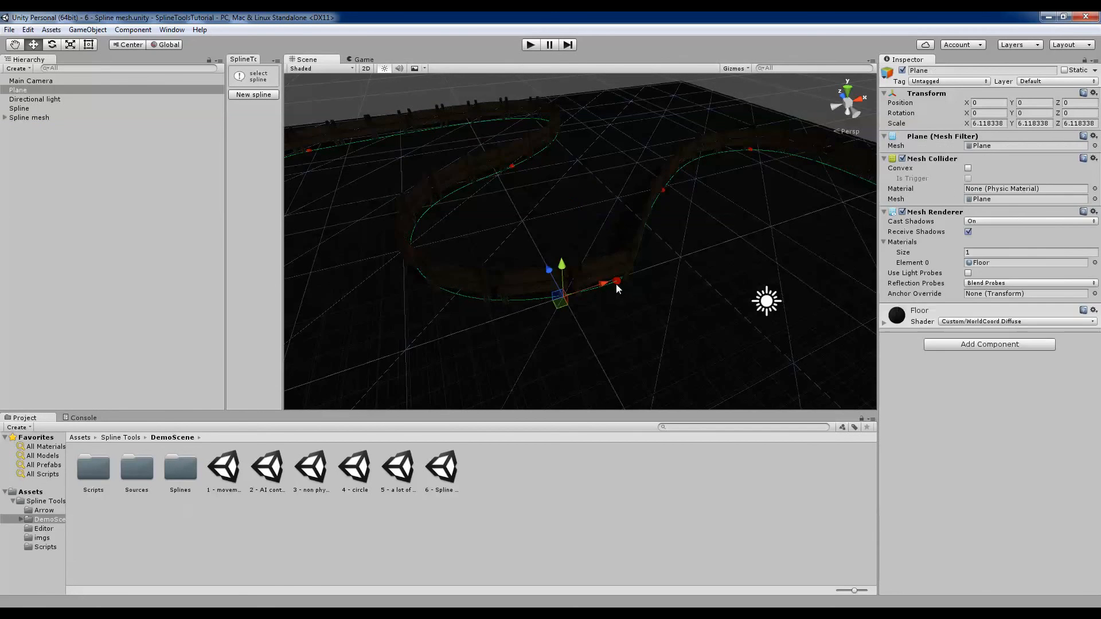
{"action": "left_click", "coordinate": [618, 283]}
{"action": "right_click_drag", "start_coordinate": [618, 283], "coordinate": [678, 352]}
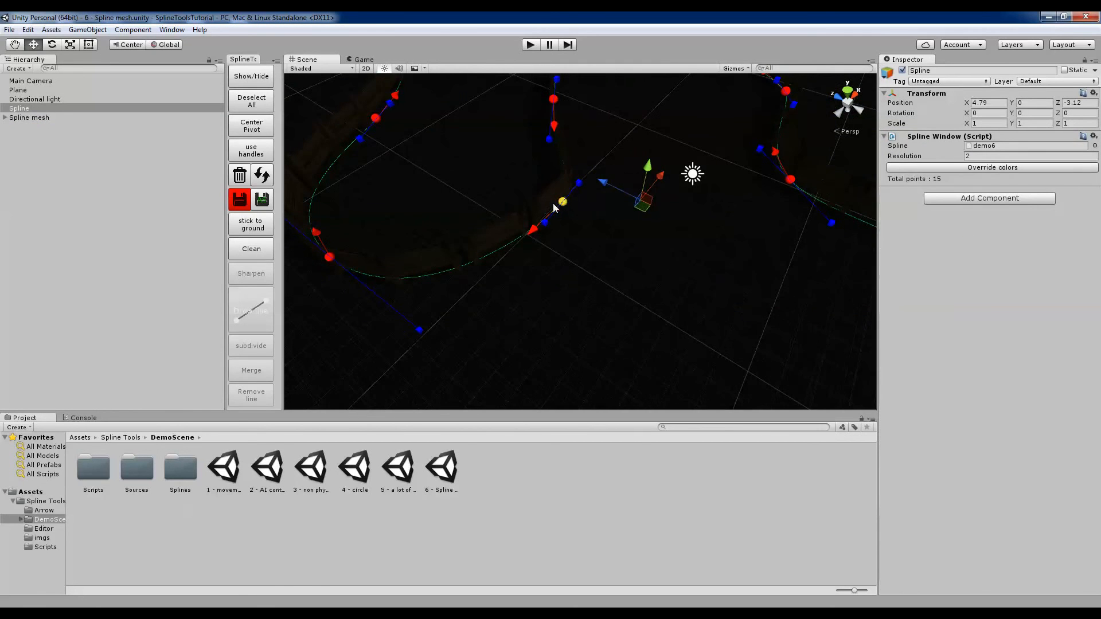
{"action": "left_click_drag", "start_coordinate": [561, 200], "coordinate": [422, 175]}
Regenerate the Spline mesh fence along the edited spline and inspect its new course
{"action": "left_click", "coordinate": [57, 116]}
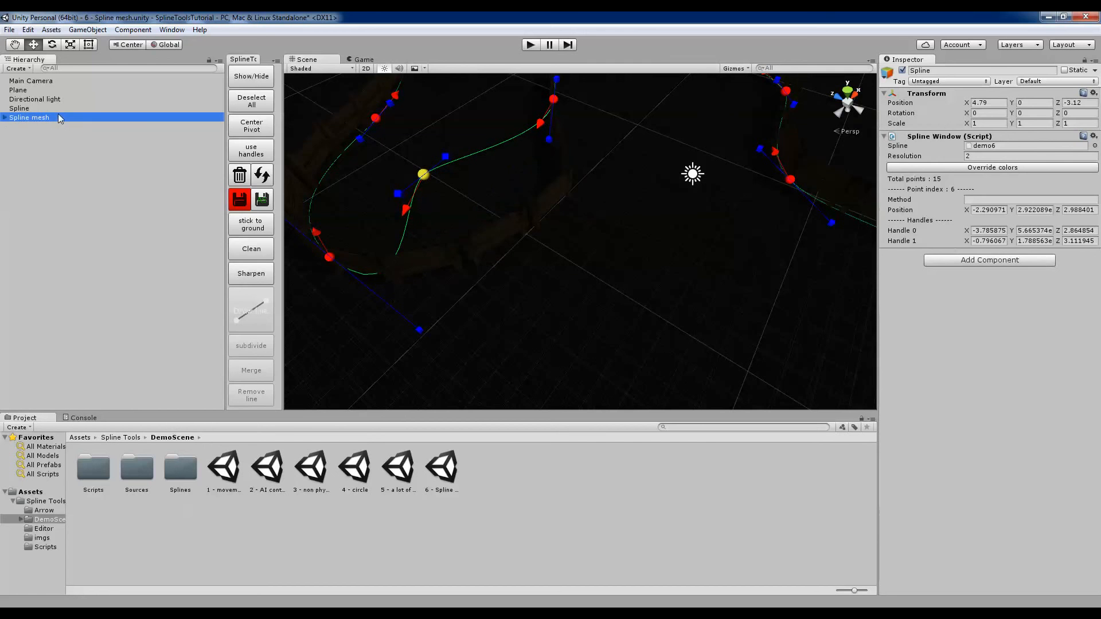
{"action": "left_click", "coordinate": [943, 301]}
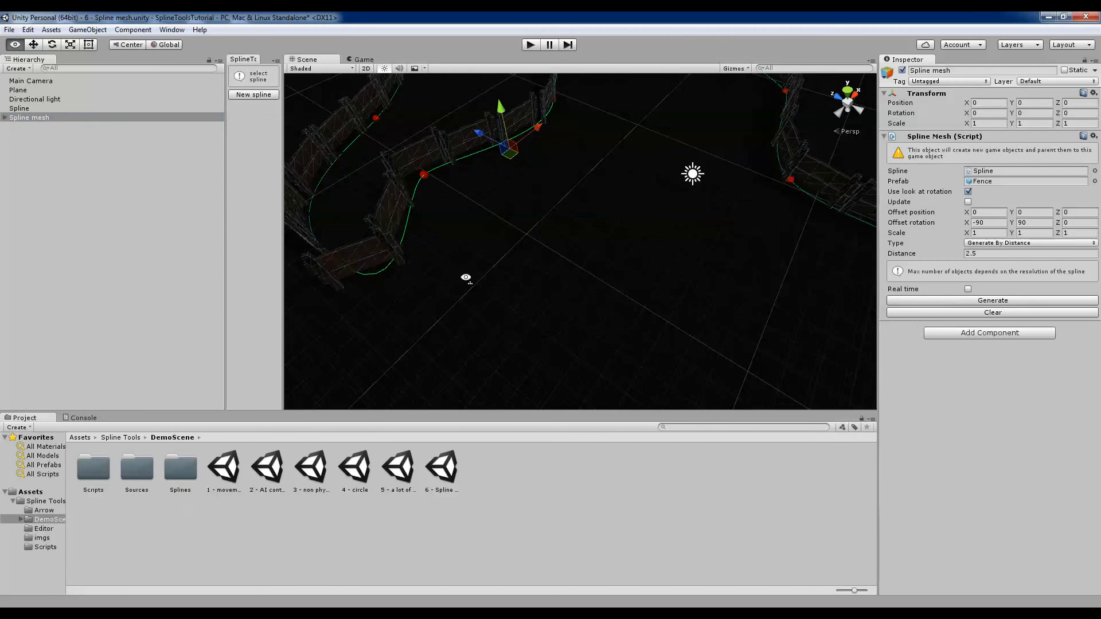
{"action": "right_click_drag", "start_coordinate": [462, 277], "coordinate": [496, 274]}
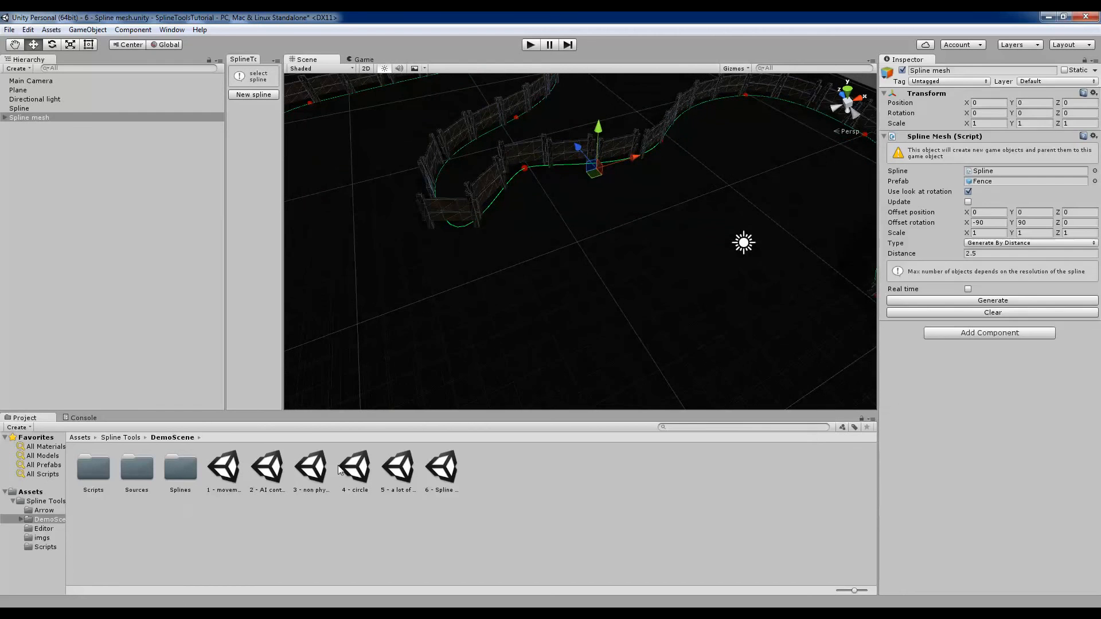
Locate and select the SplineTools.pdf documentation in the Spline Tools folder
{"action": "left_click", "coordinate": [146, 547]}
{"action": "left_click", "coordinate": [42, 501]}
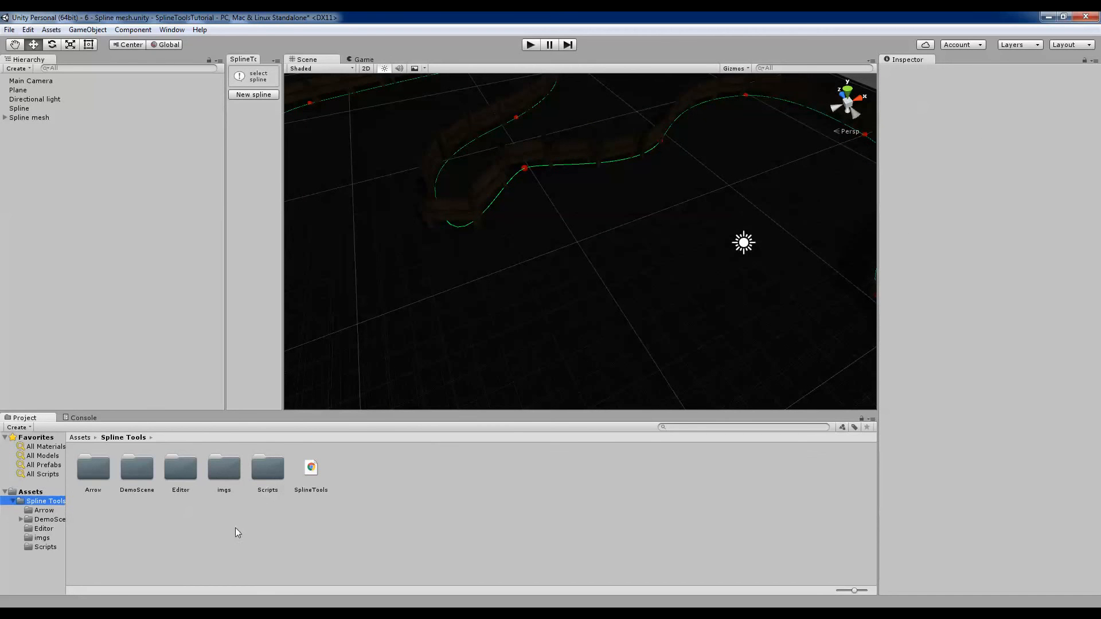
{"action": "left_click", "coordinate": [312, 476]}
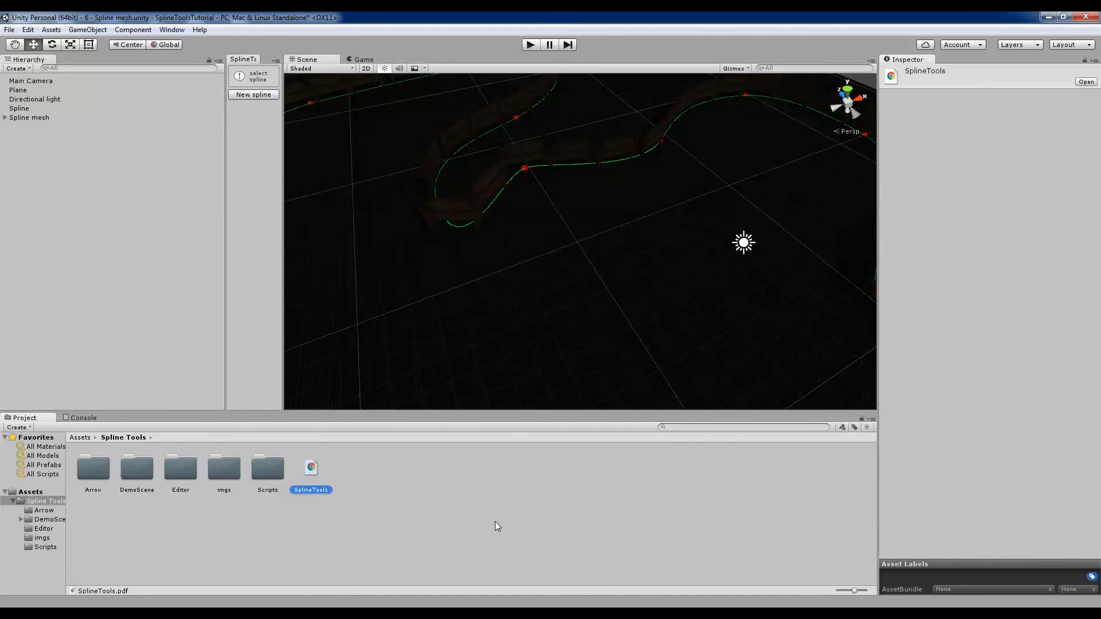